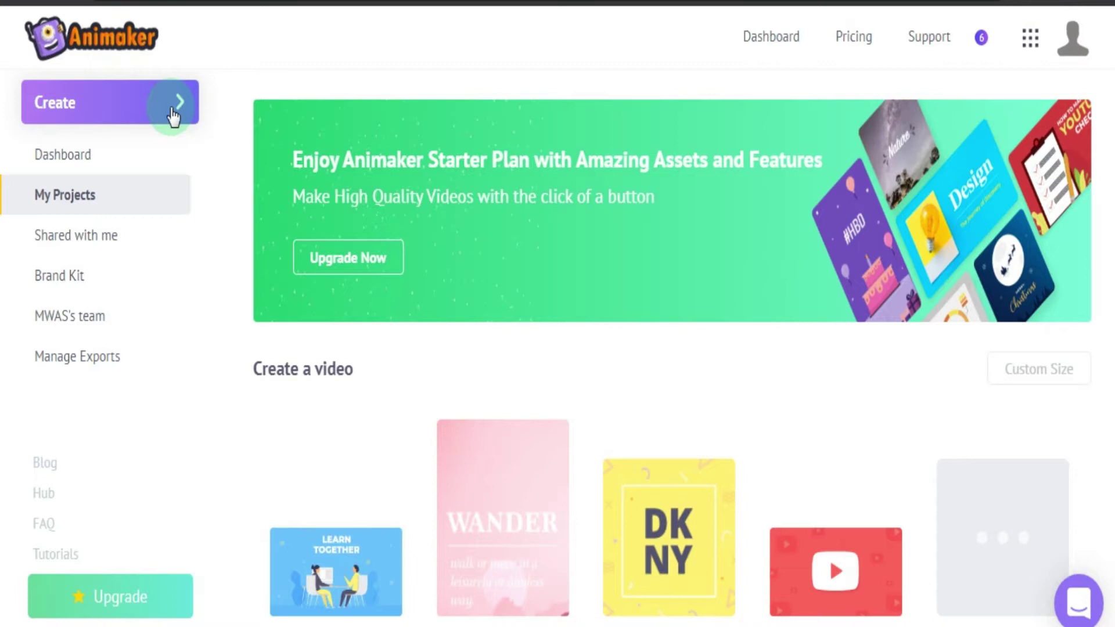
# Start a new Create Voice project from the My Projects page.
pyautogui.scroll(-2, 614, 290)
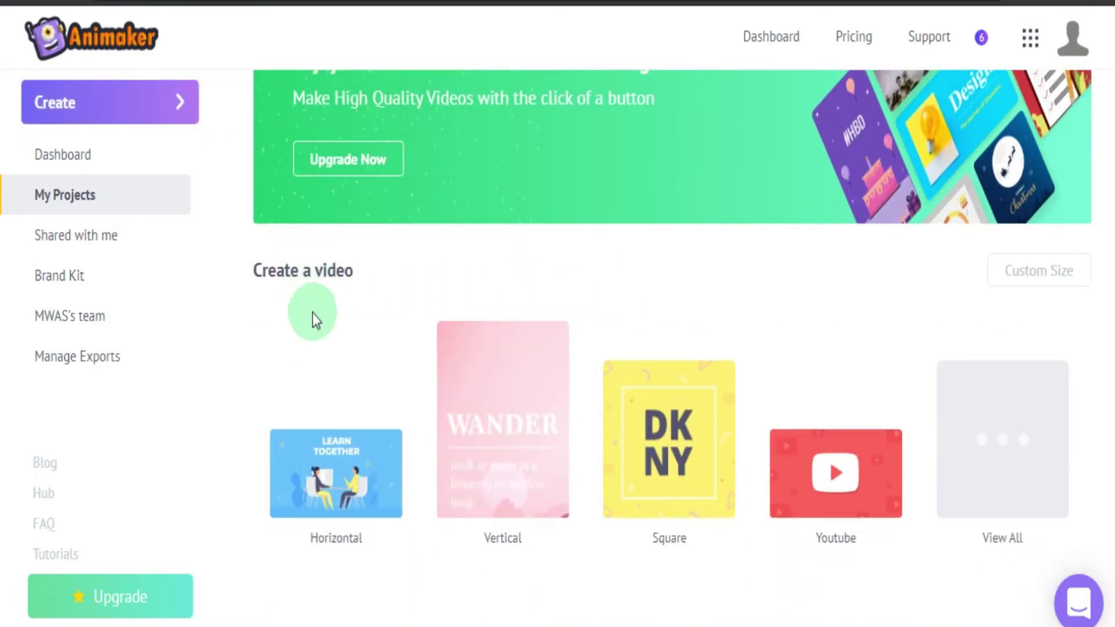
pyautogui.scroll(-2, 312, 313)
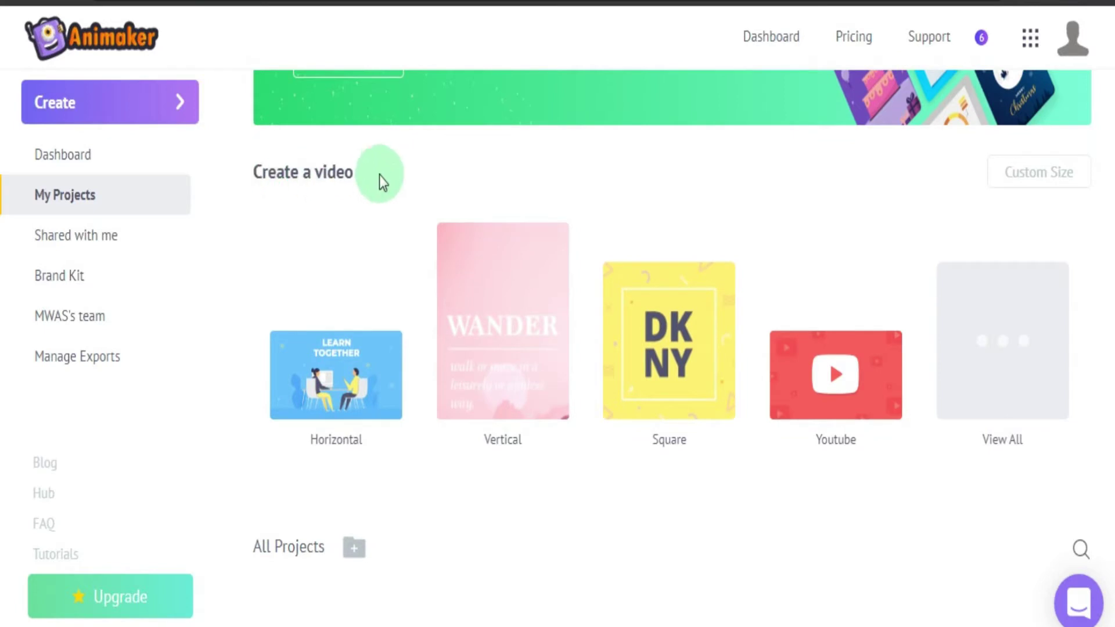
pyautogui.scroll(-5, 336, 485)
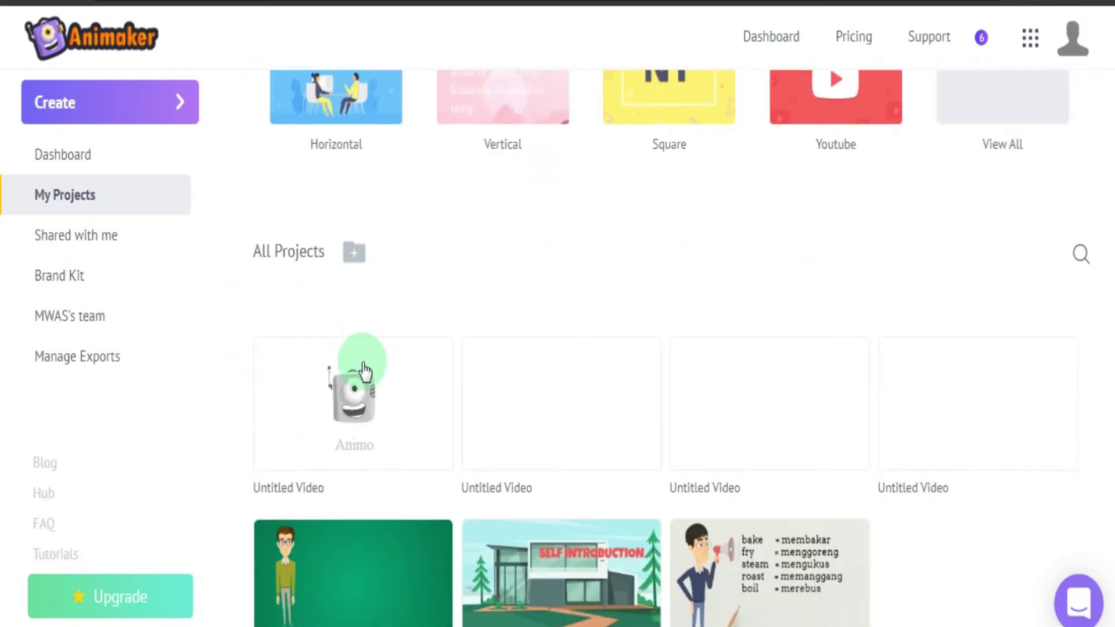
pyautogui.scroll(-2, 340, 320)
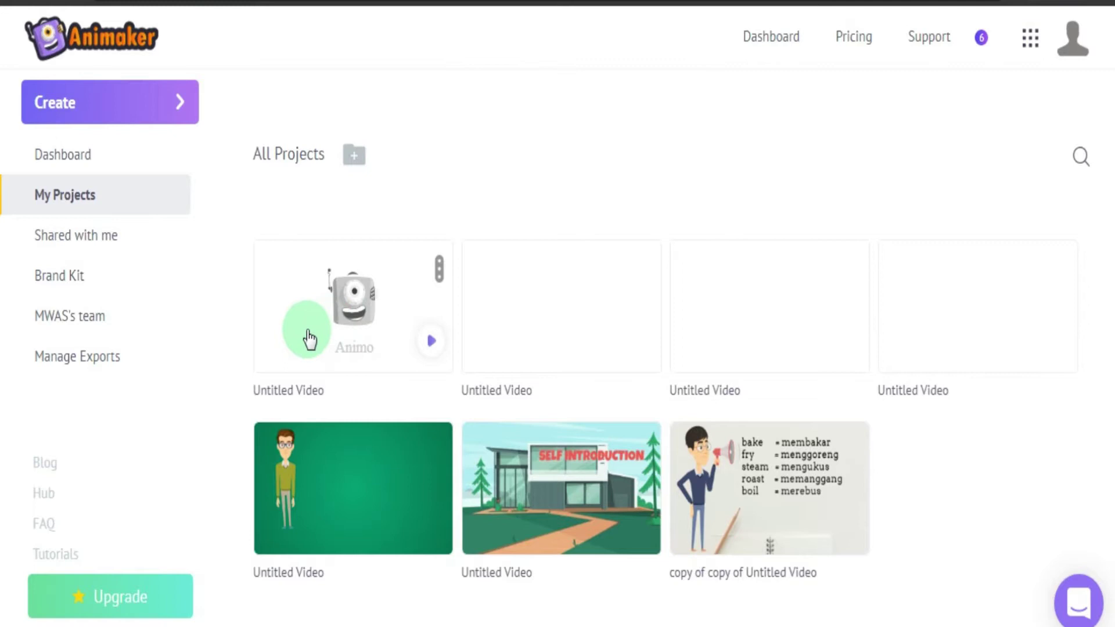
pyautogui.scroll(12, 303, 331)
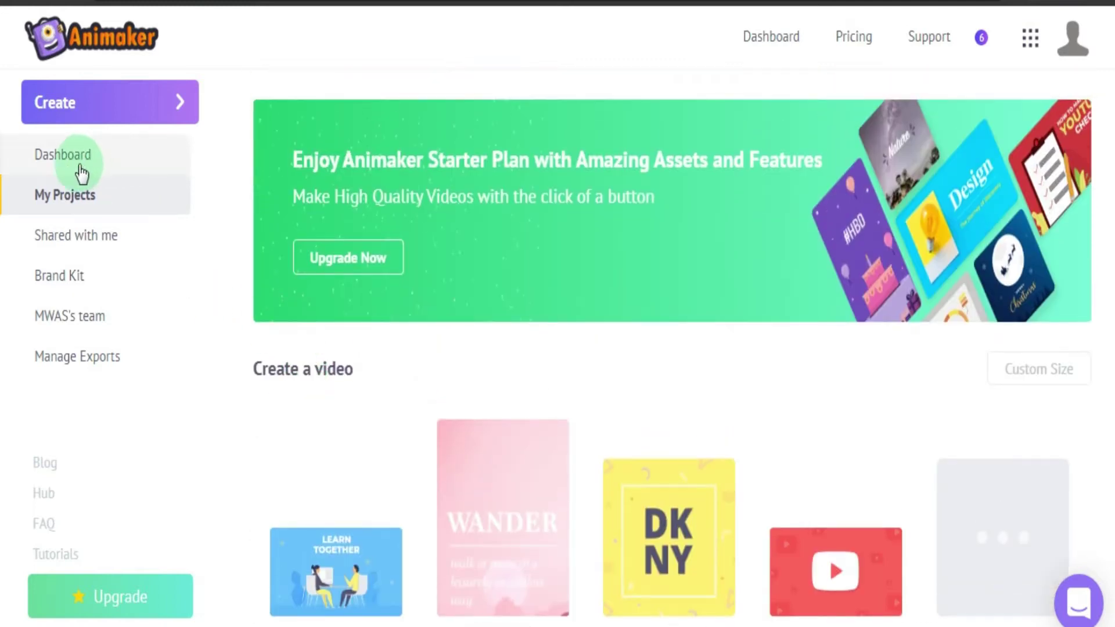
pyautogui.click(175, 108)
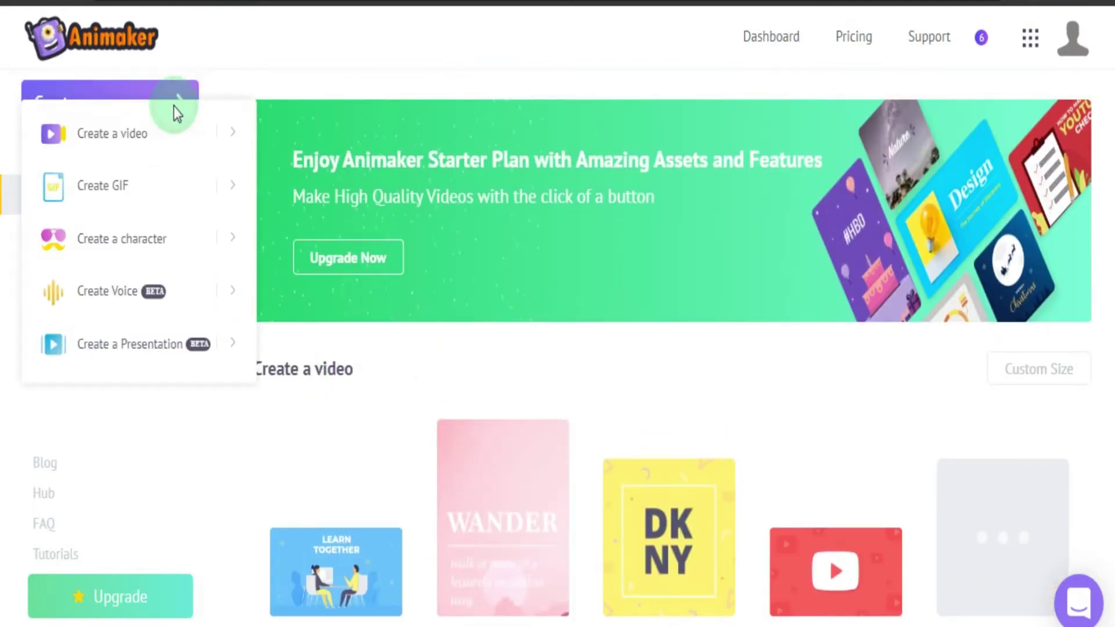
pyautogui.click(143, 139)
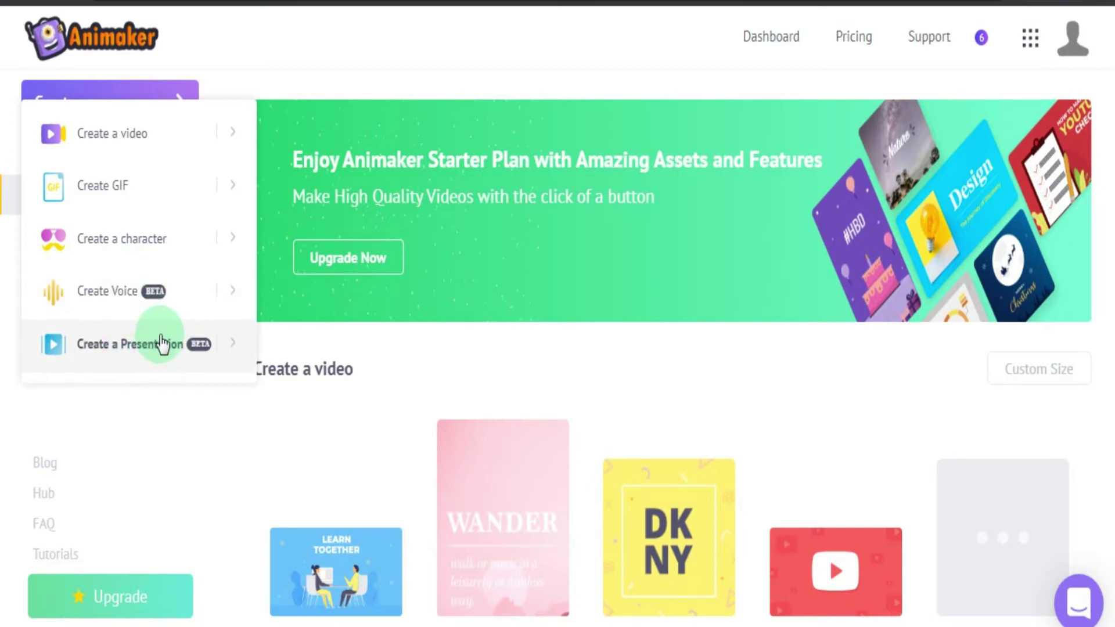
pyautogui.click(147, 299)
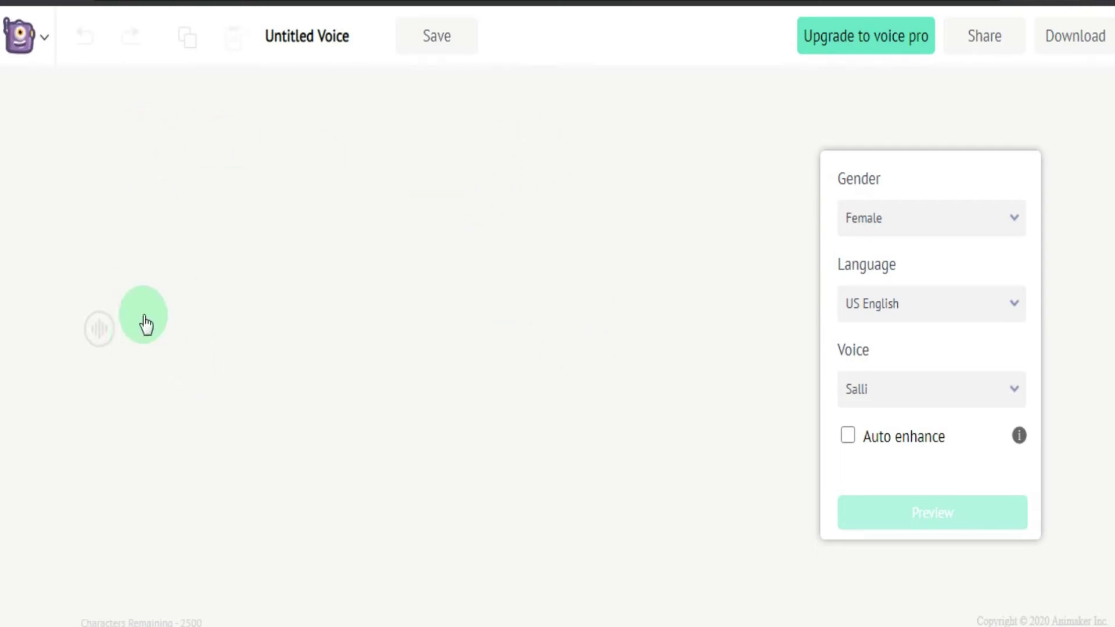
# Rename the untitled voice project as "Listening 1".
pyautogui.click(319, 39)
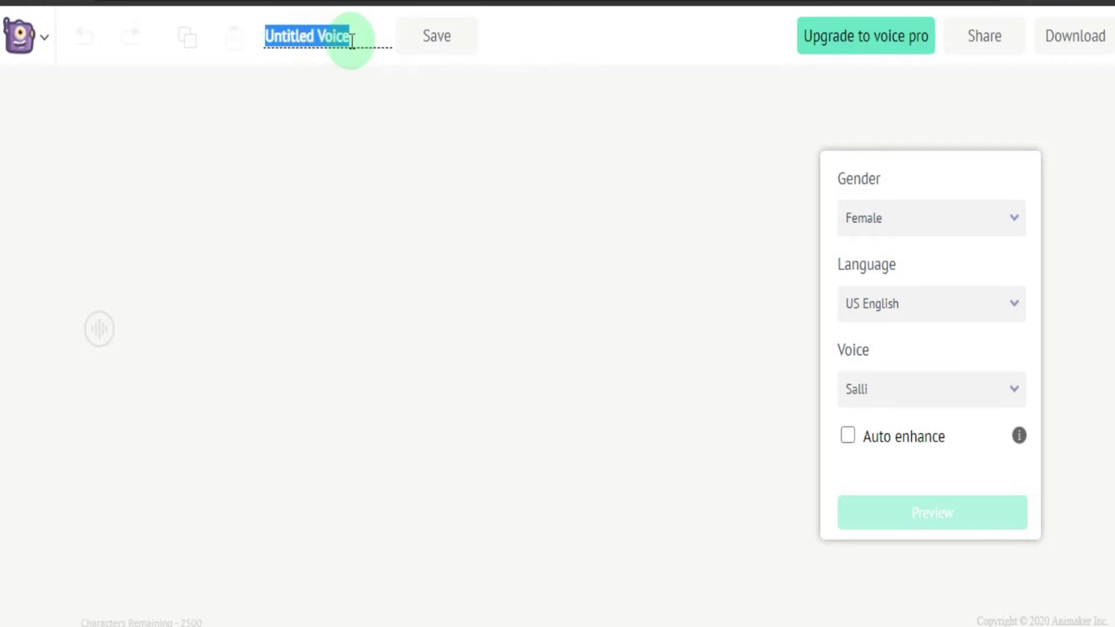
pyautogui.write('Li')
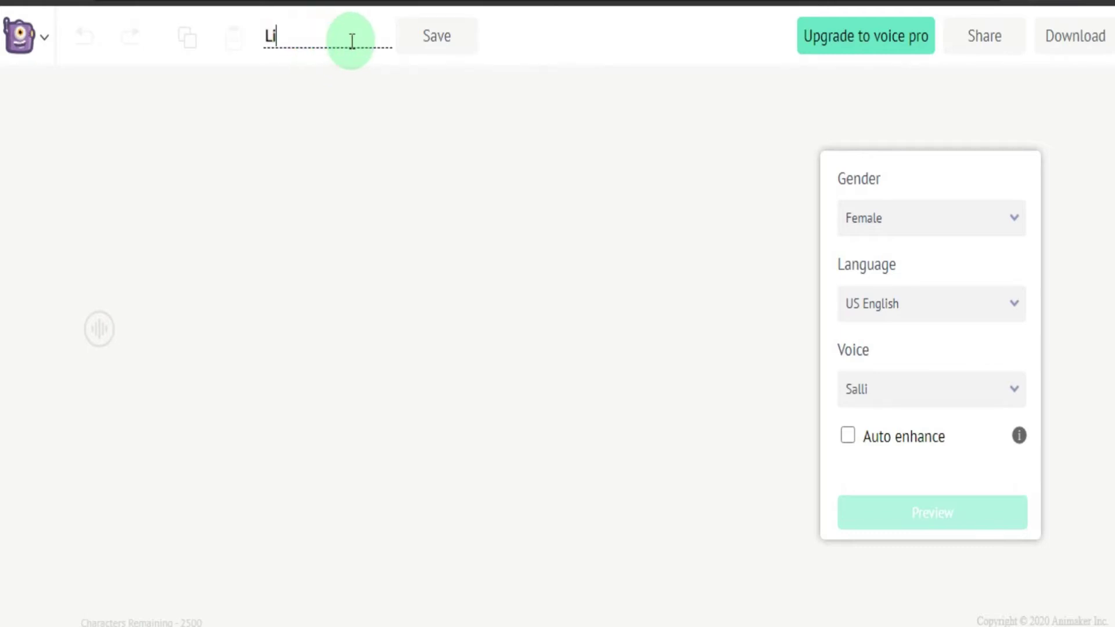
pyautogui.write('stening 1')
pyautogui.click(379, 197)
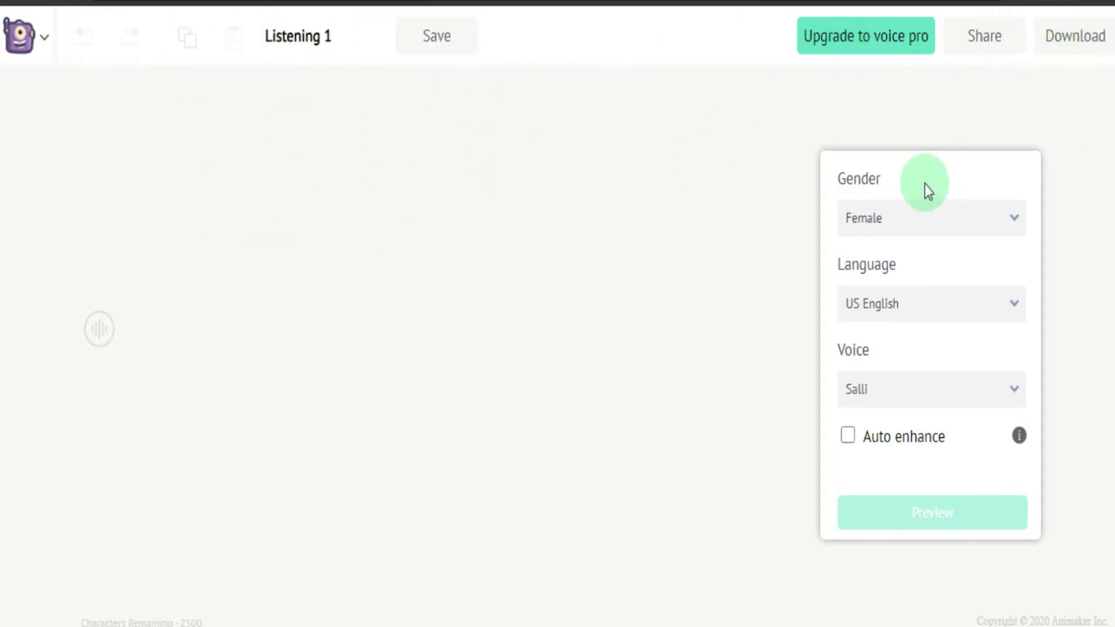
# Set the voice gender to Male.
pyautogui.click(1015, 228)
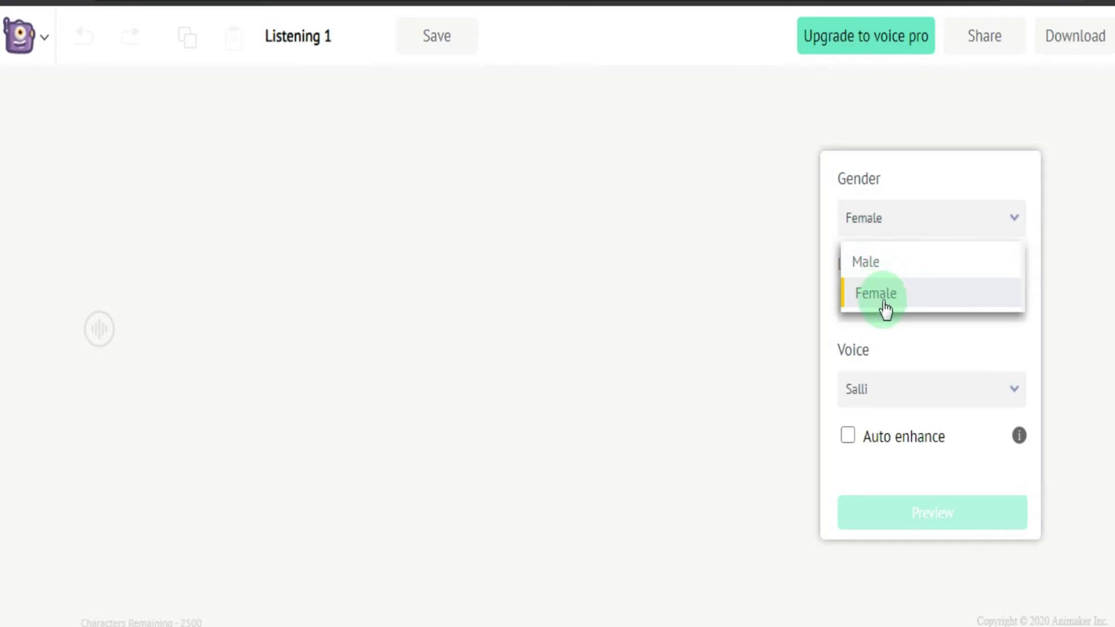
pyautogui.click(879, 263)
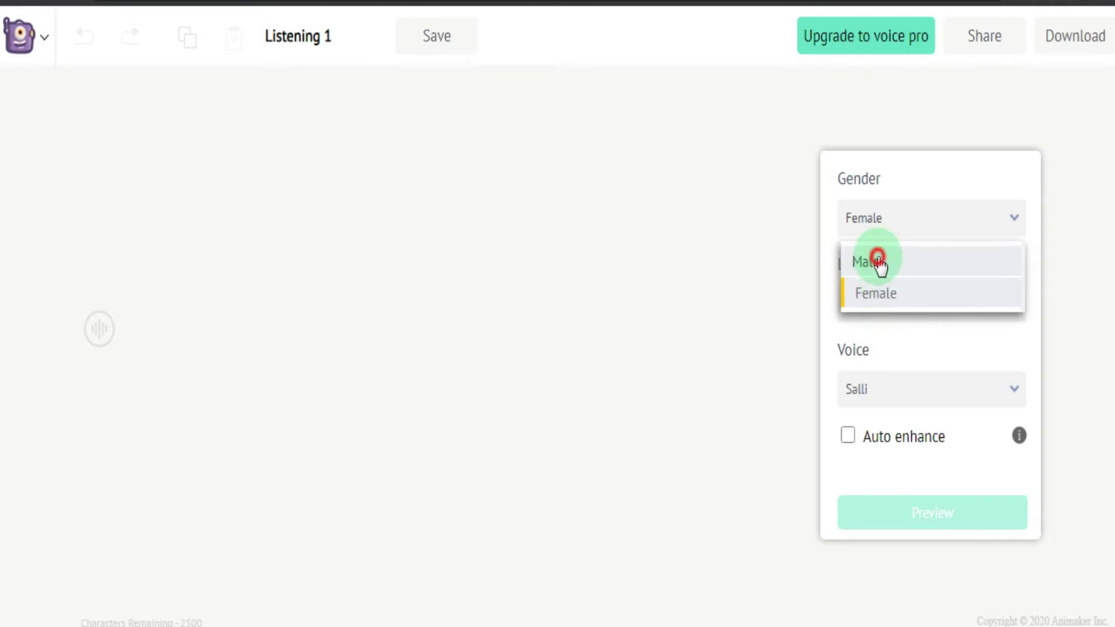
# Examine the available languages and the voice choices for US English without changing either setting.
pyautogui.click(1014, 308)
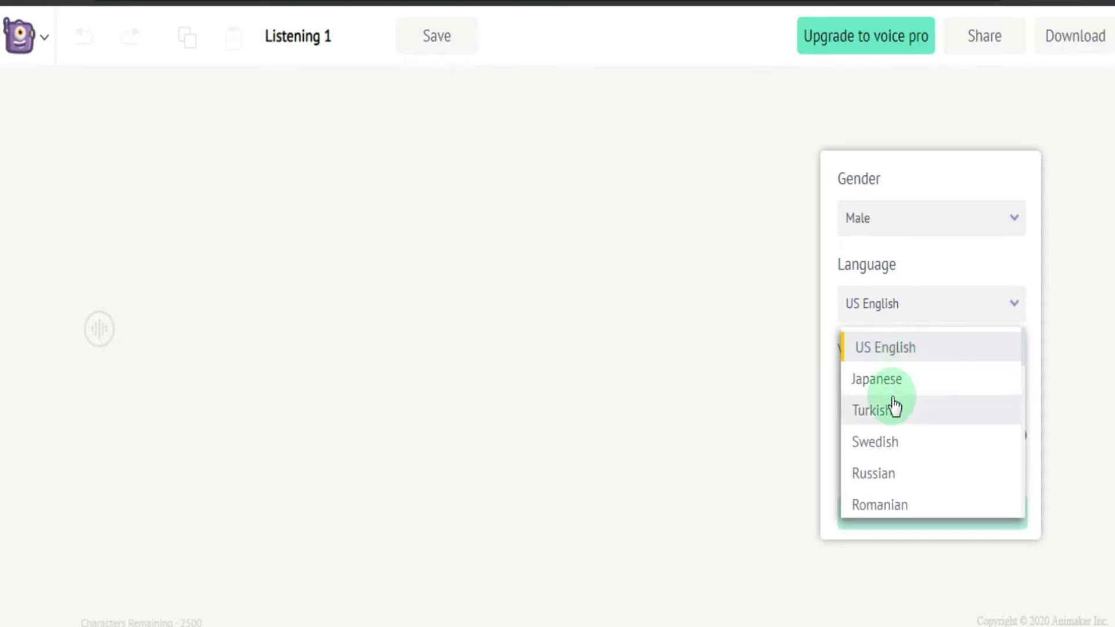
pyautogui.scroll(-2, 895, 407)
pyautogui.scroll(-3, 888, 383)
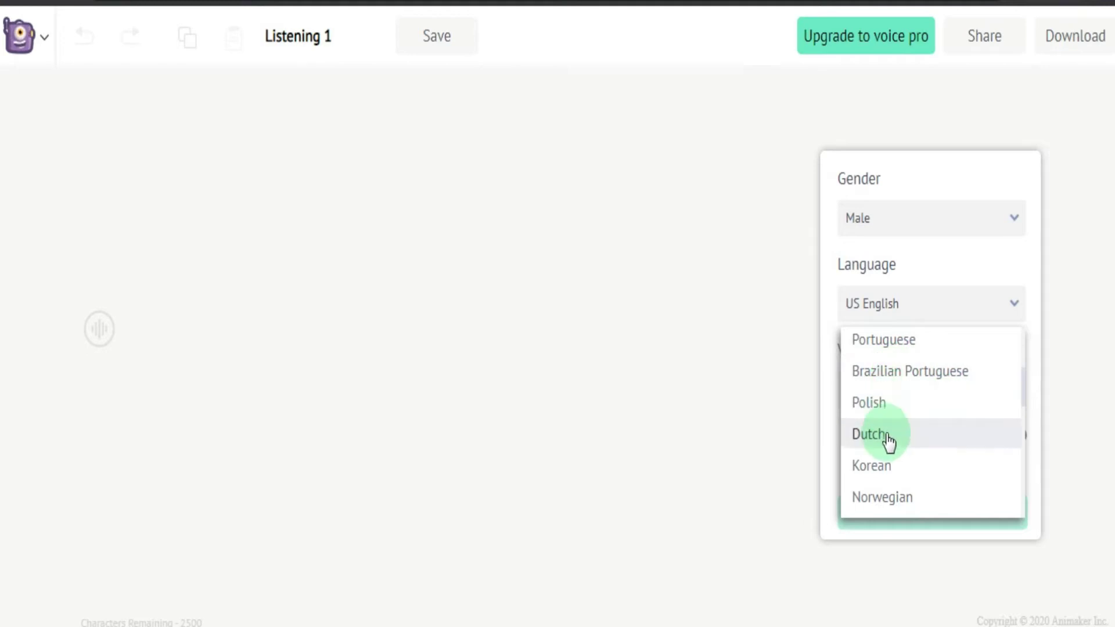
pyautogui.scroll(-1, 889, 444)
pyautogui.scroll(-1, 886, 421)
pyautogui.scroll(-4, 891, 455)
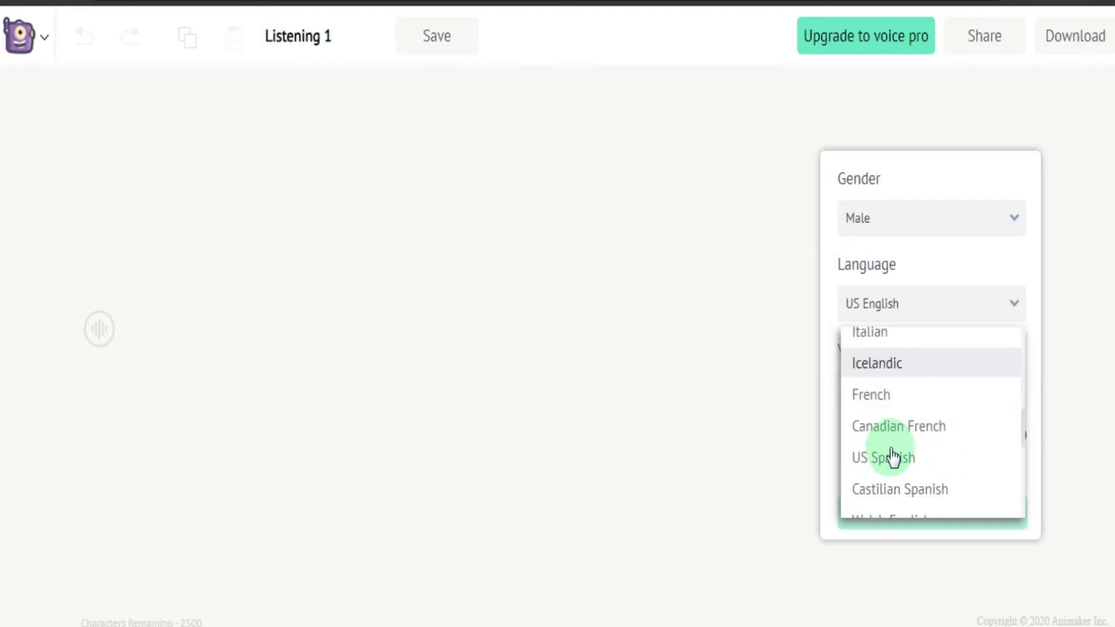
pyautogui.scroll(-2, 885, 406)
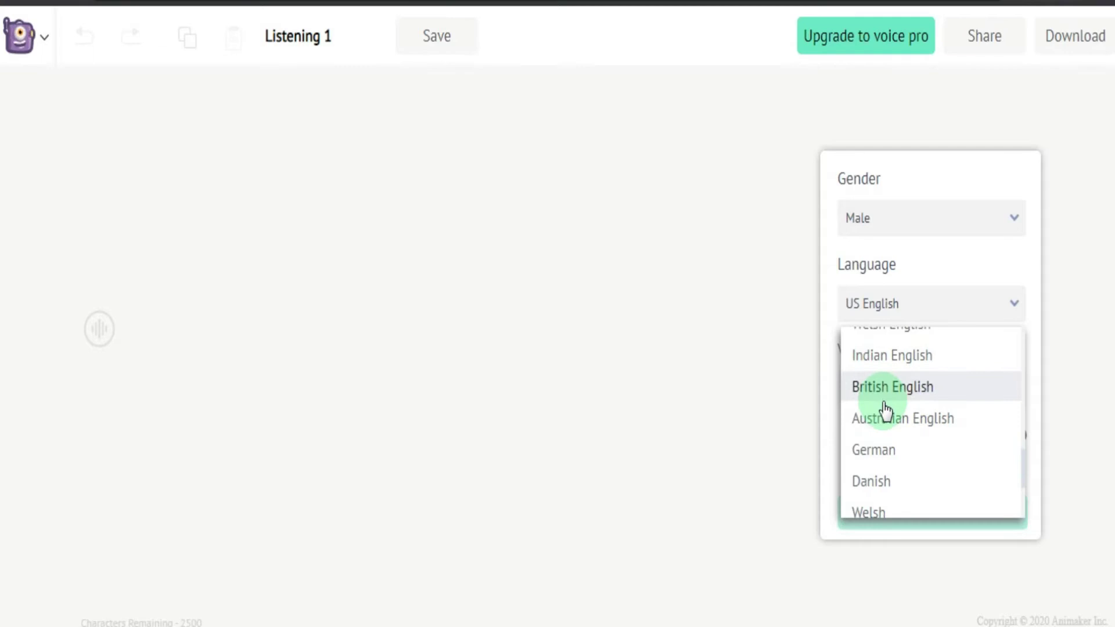
pyautogui.scroll(-2, 886, 411)
pyautogui.scroll(-2, 877, 435)
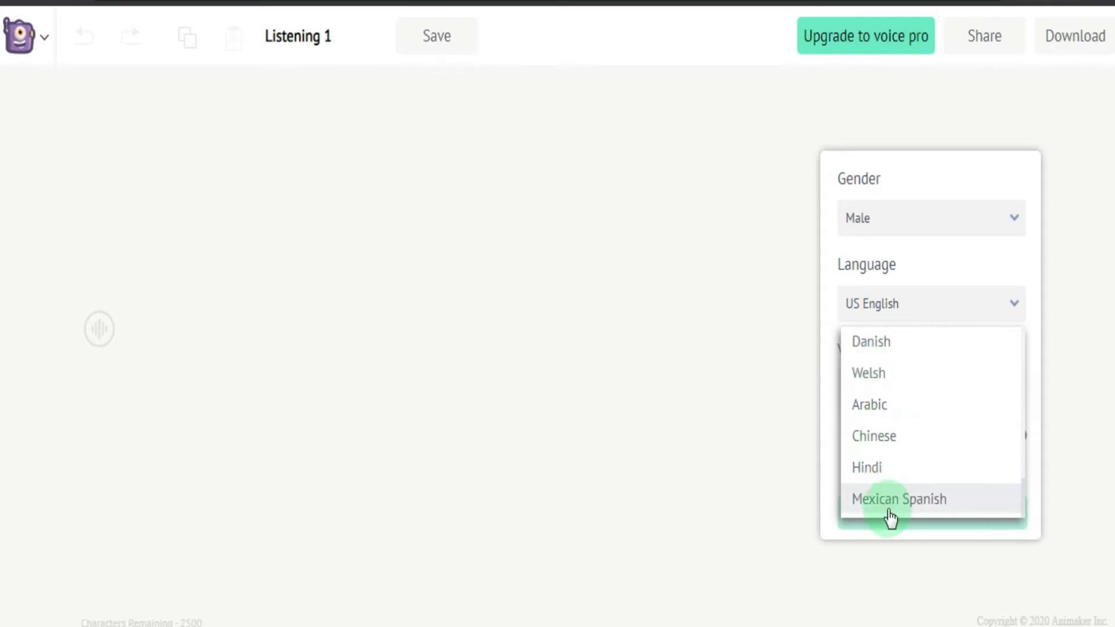
pyautogui.click(726, 366)
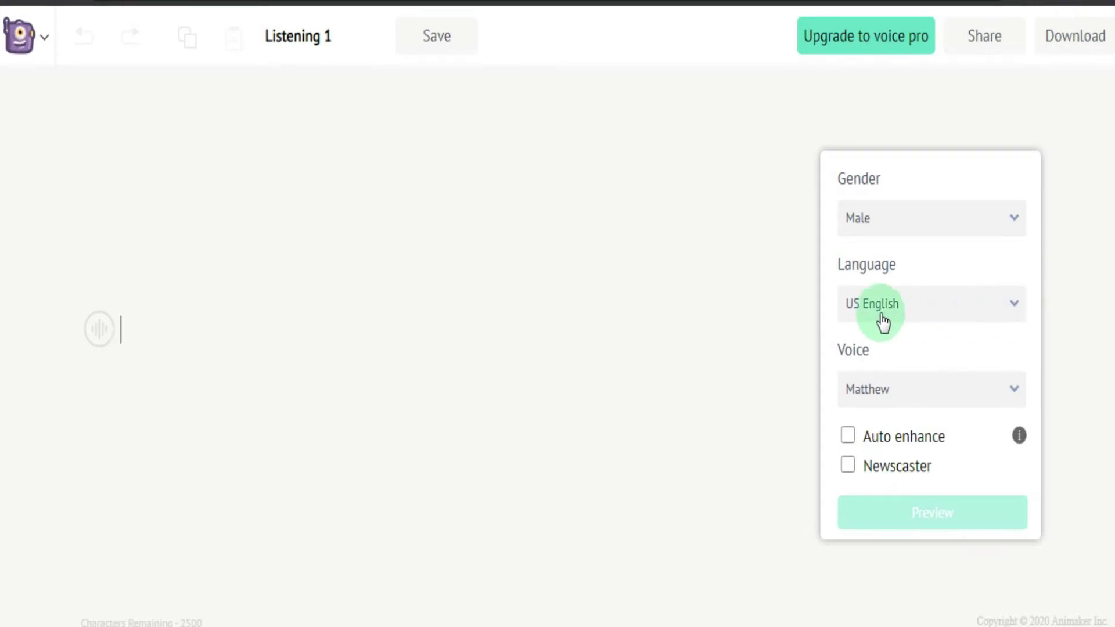
pyautogui.click(1016, 399)
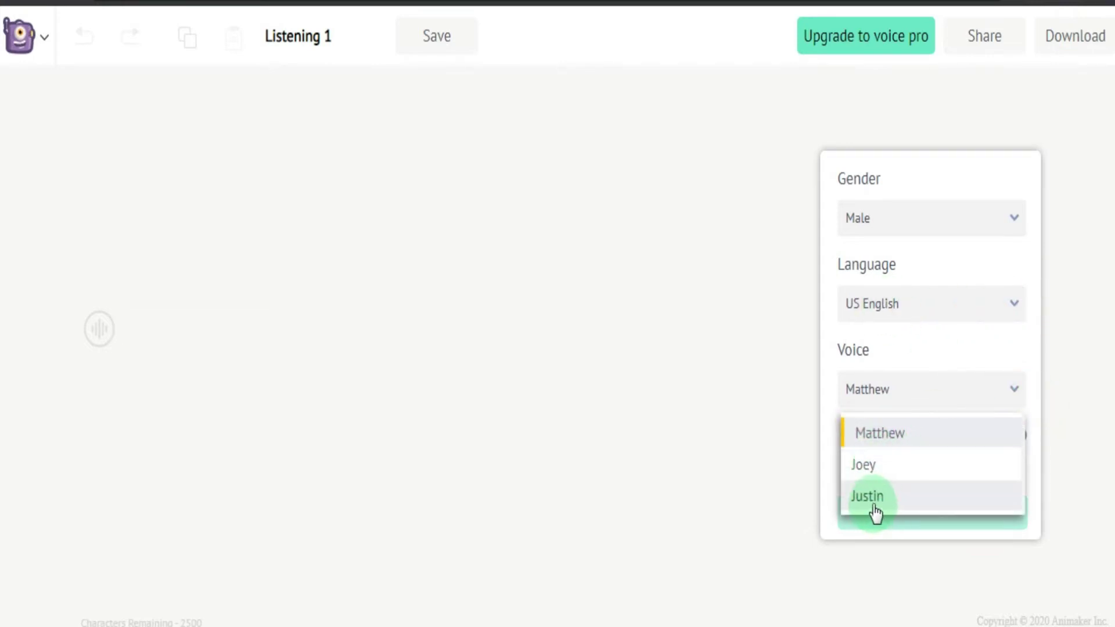
pyautogui.click(772, 340)
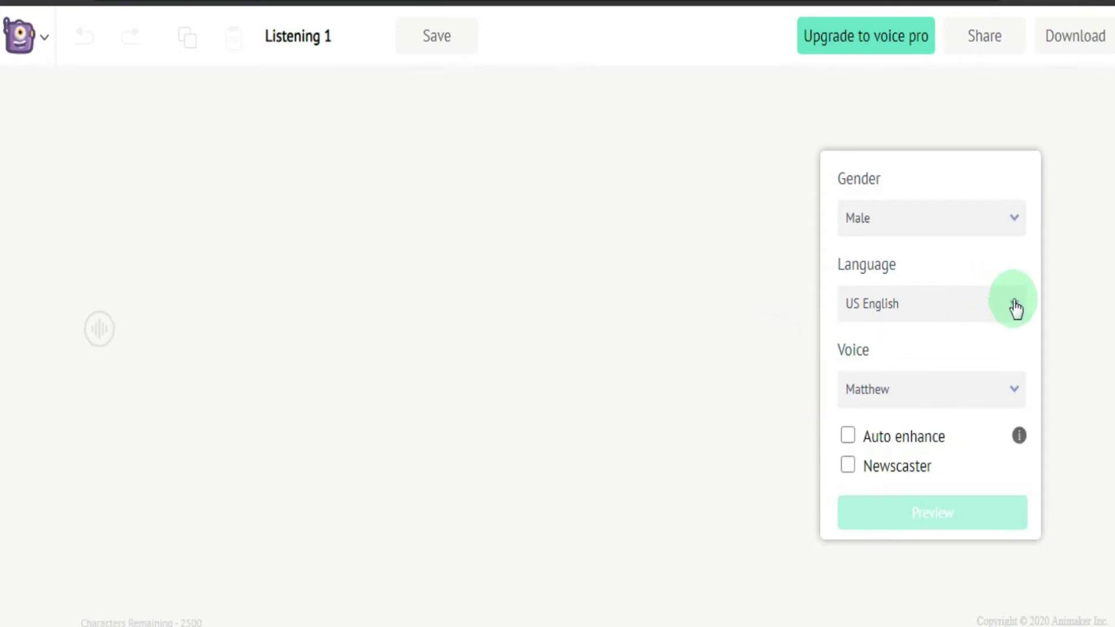
# Set the language to British English and check which voices it offers.
pyautogui.click(1020, 314)
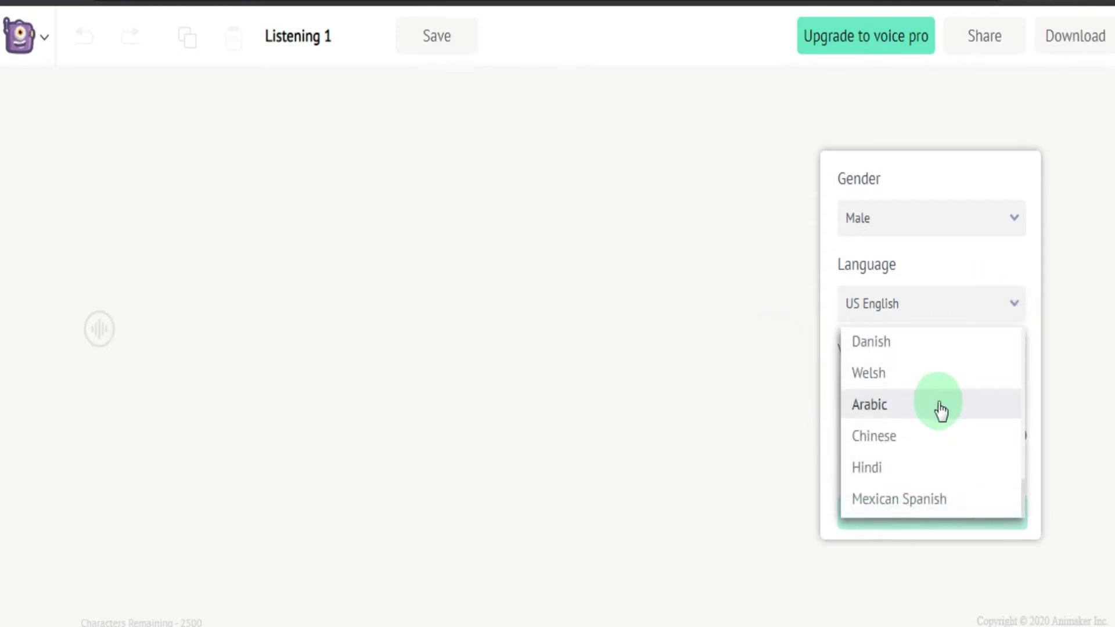
pyautogui.scroll(3, 939, 406)
pyautogui.scroll(5, 932, 430)
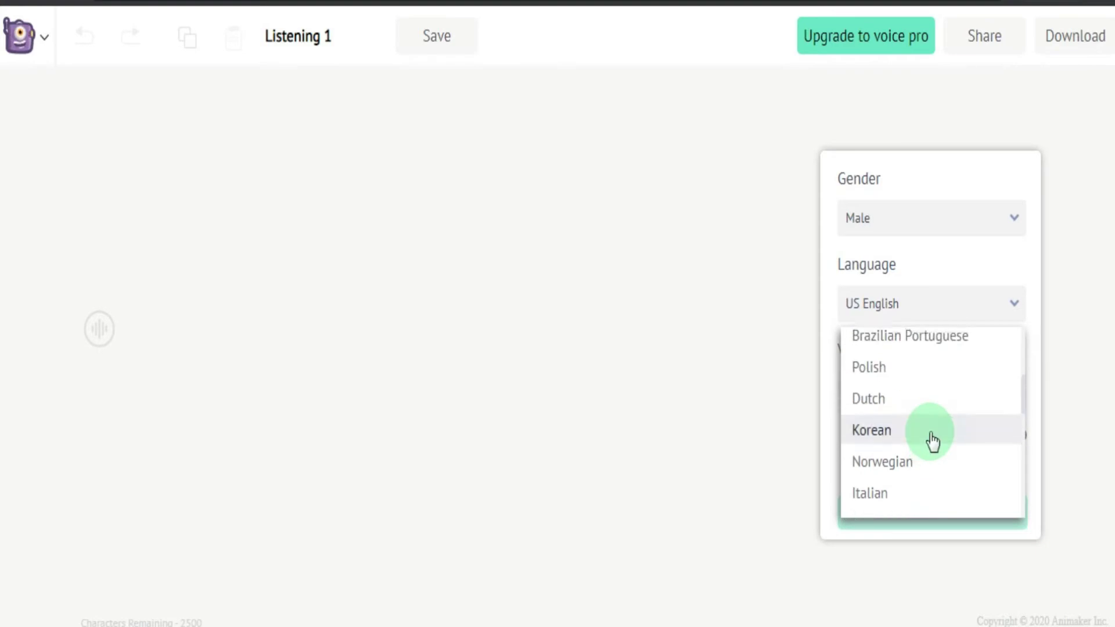
pyautogui.scroll(-6, 932, 442)
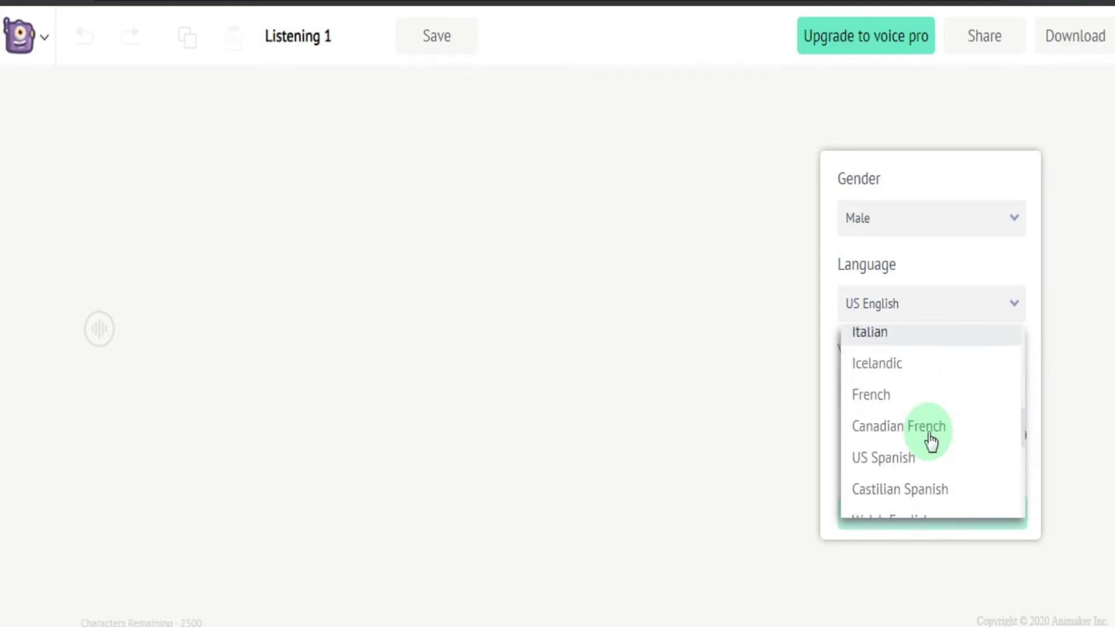
pyautogui.scroll(-3, 929, 443)
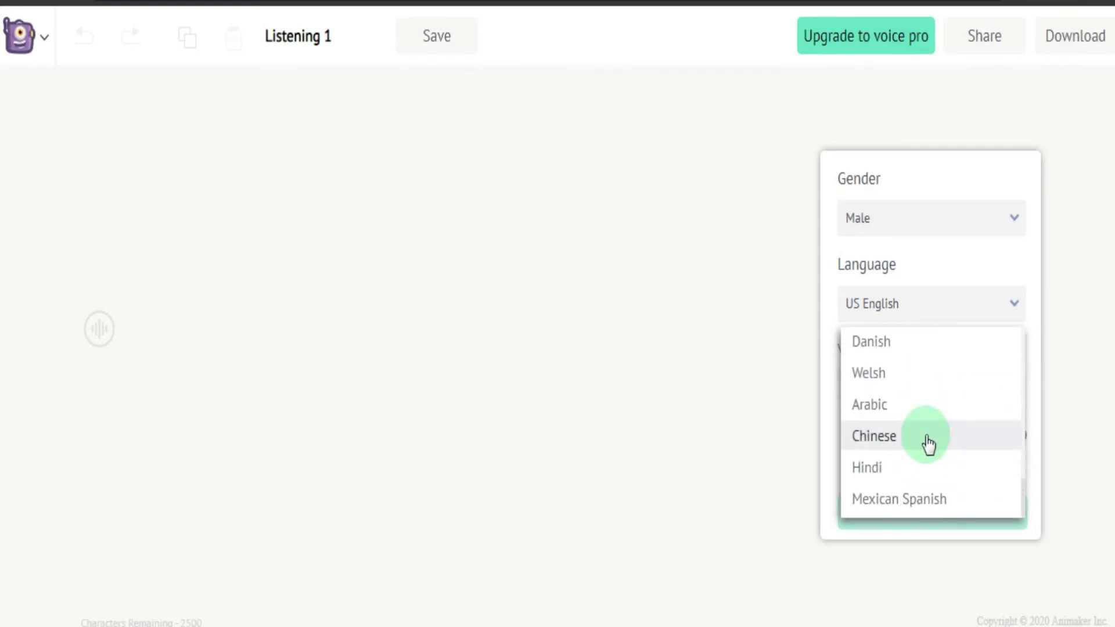
pyautogui.scroll(3, 928, 445)
pyautogui.click(922, 450)
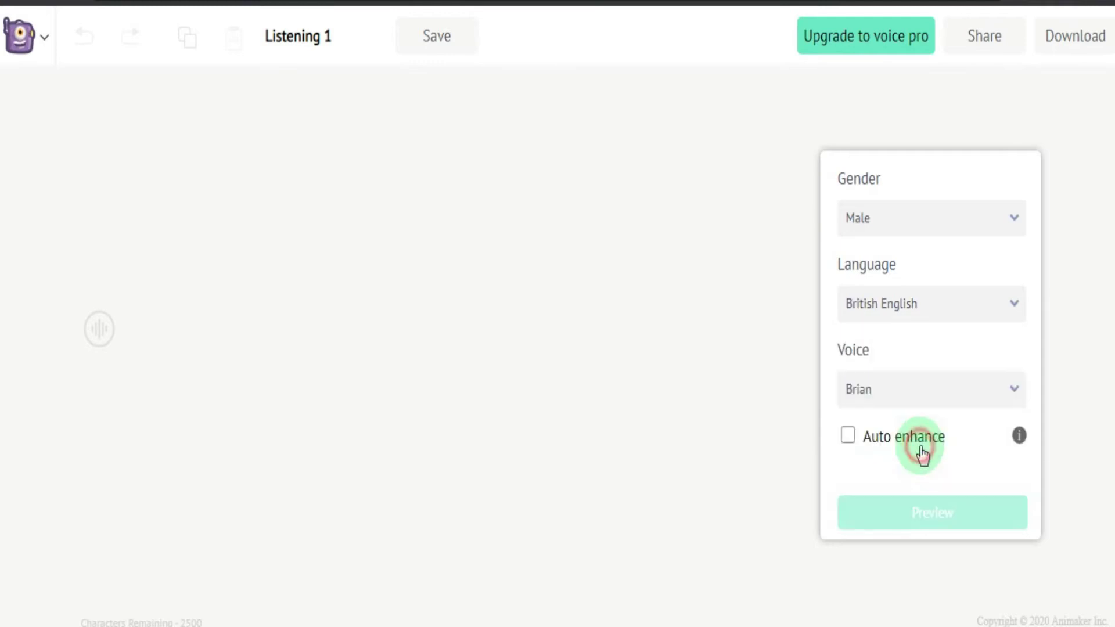
pyautogui.click(1017, 400)
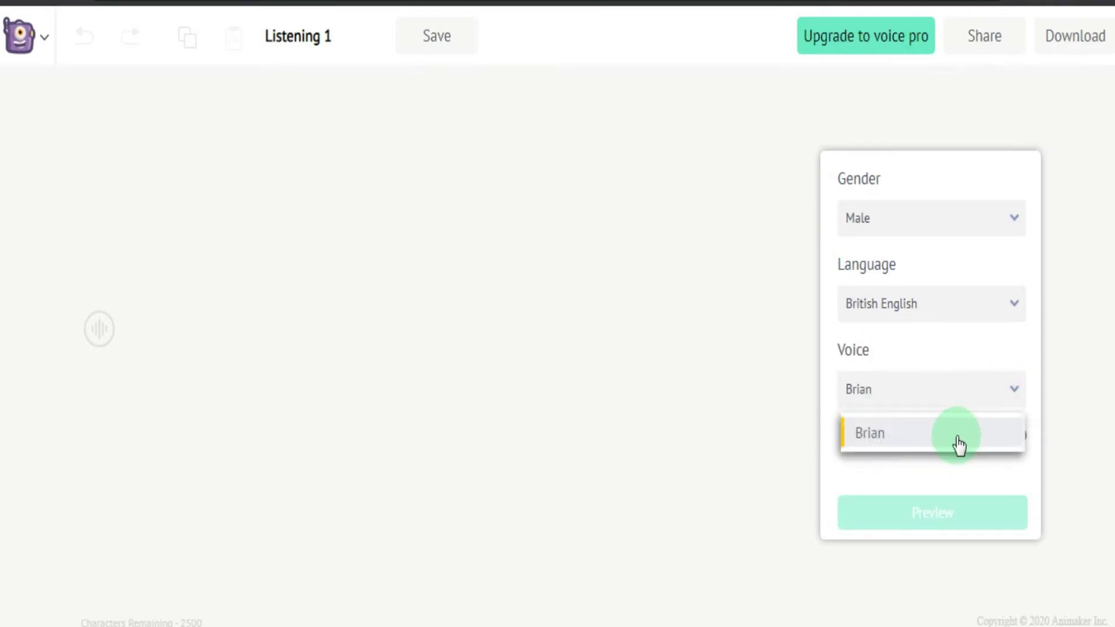
# Set the language back to US English.
pyautogui.click(1016, 306)
pyautogui.scroll(-3, 983, 371)
pyautogui.click(913, 354)
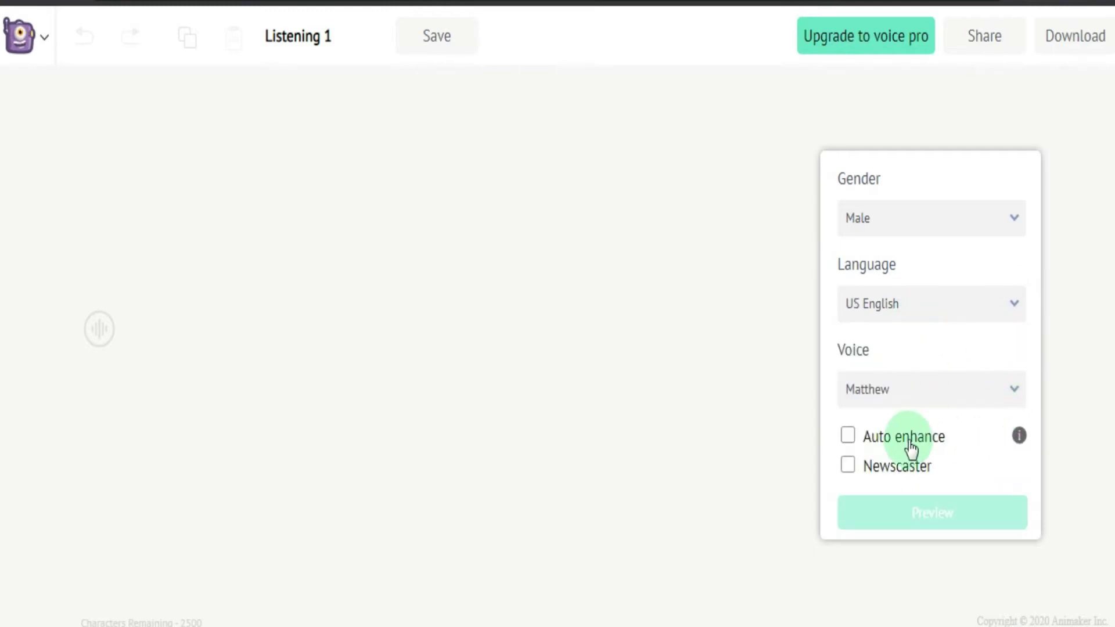
# Try the Auto enhance and Newscaster options, leaving both of them switched off.
pyautogui.click(848, 439)
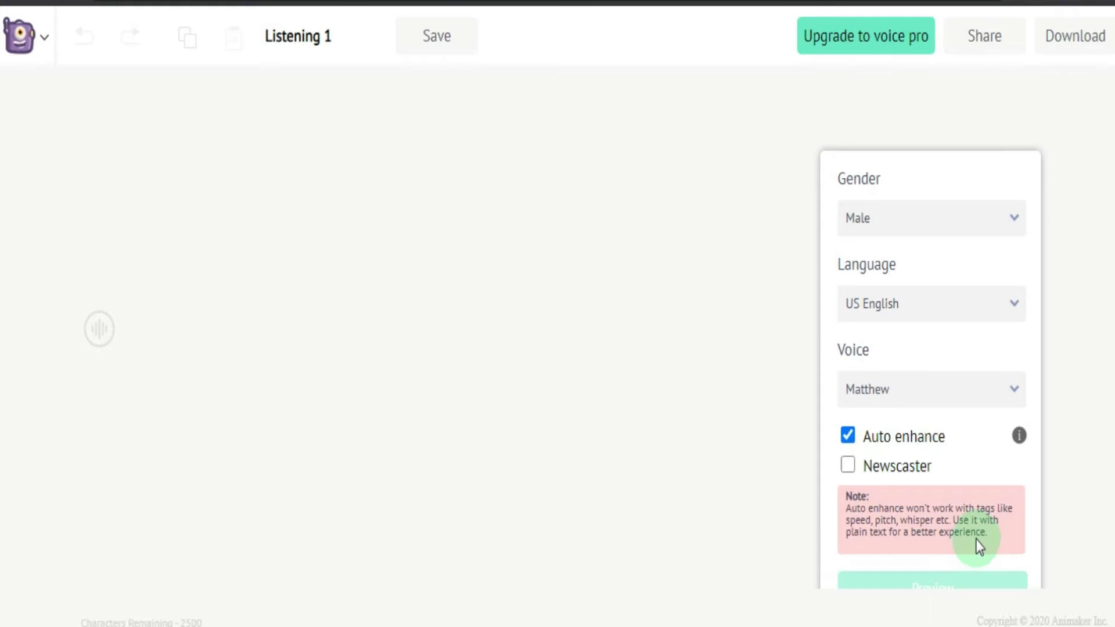
pyautogui.click(848, 436)
pyautogui.click(849, 464)
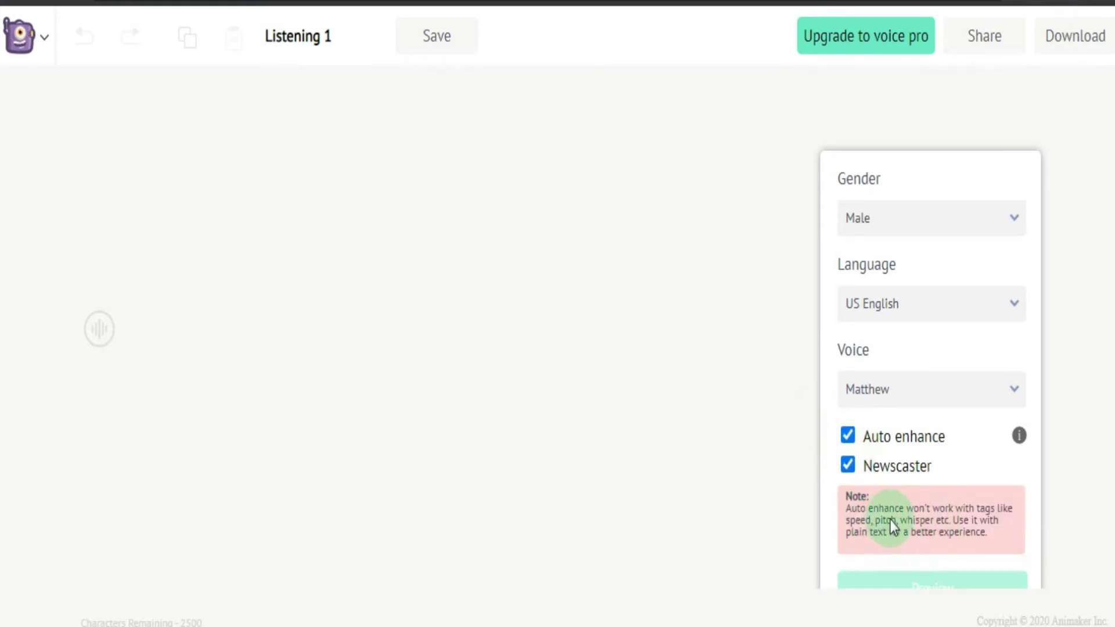
pyautogui.click(848, 436)
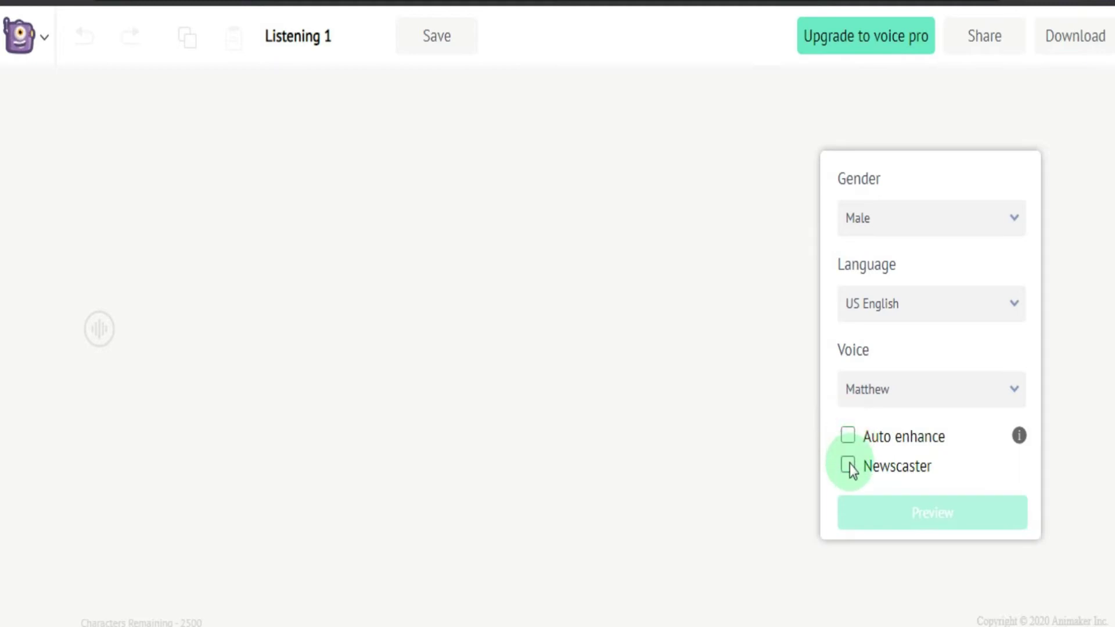
pyautogui.click(849, 465)
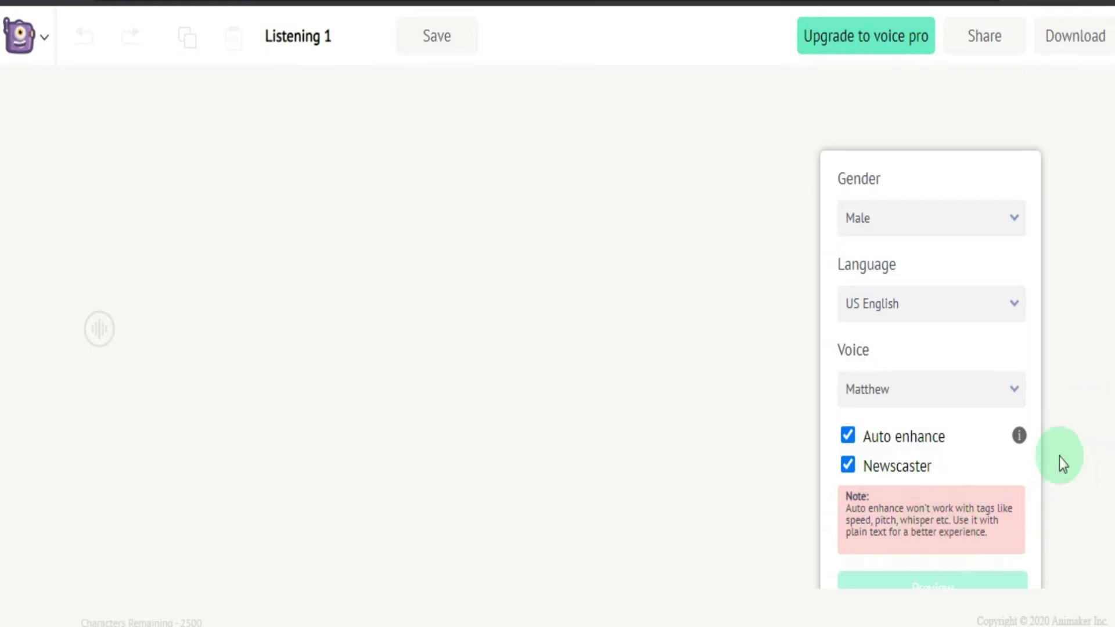
pyautogui.click(847, 436)
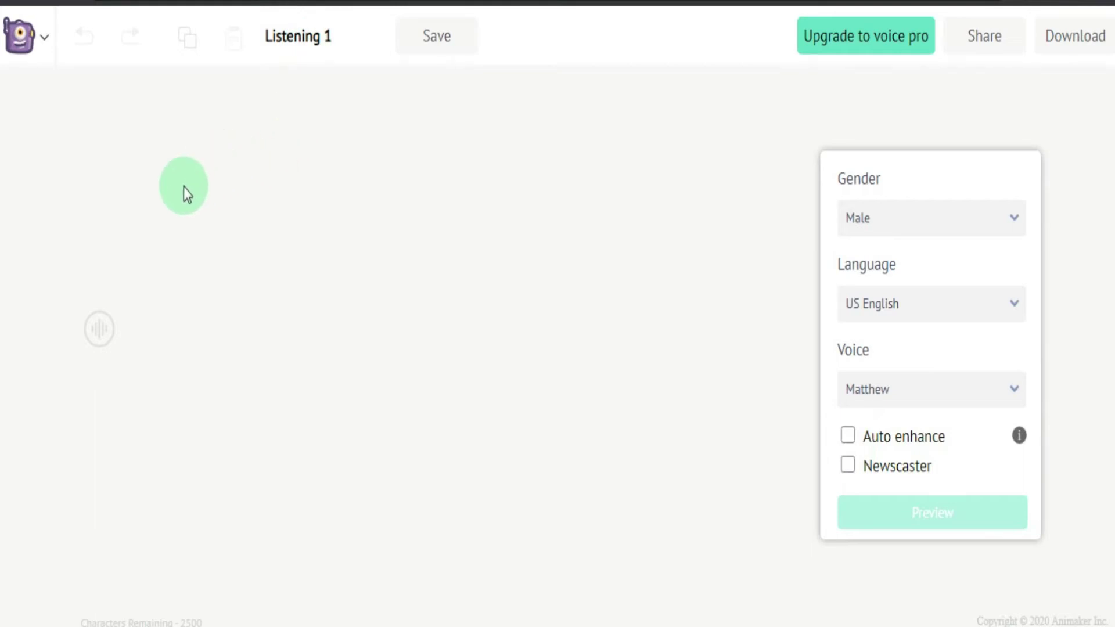
pyautogui.click(208, 313)
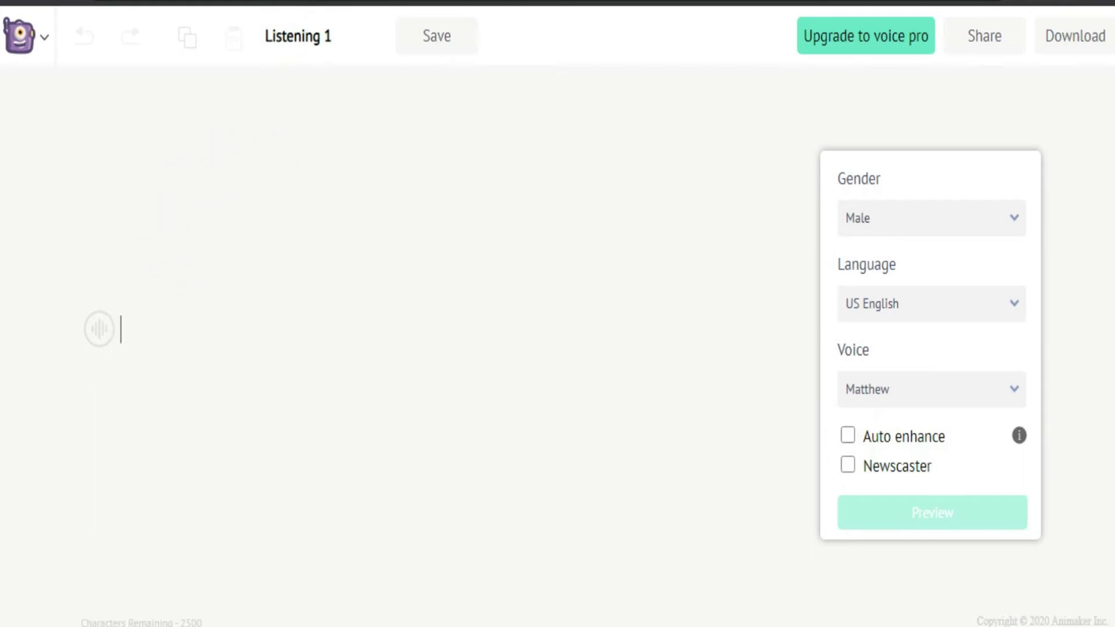
pyautogui.write('Today, we')
pyautogui.press('BackSpace')
pyautogui.press('BackSpace')
pyautogui.press('BackSpace')
pyautogui.press('BackSpace')
pyautogui.press('BackSpace')
pyautogui.press('BackSpace')
pyautogui.press('BackSpace')
pyautogui.press('BackSpace')
pyautogui.press('BackSpace')
# Enter the text "Listen carefully and answer the following question !" as the sentence for the Listening 1 audio.
pyautogui.write('Listen carefully')
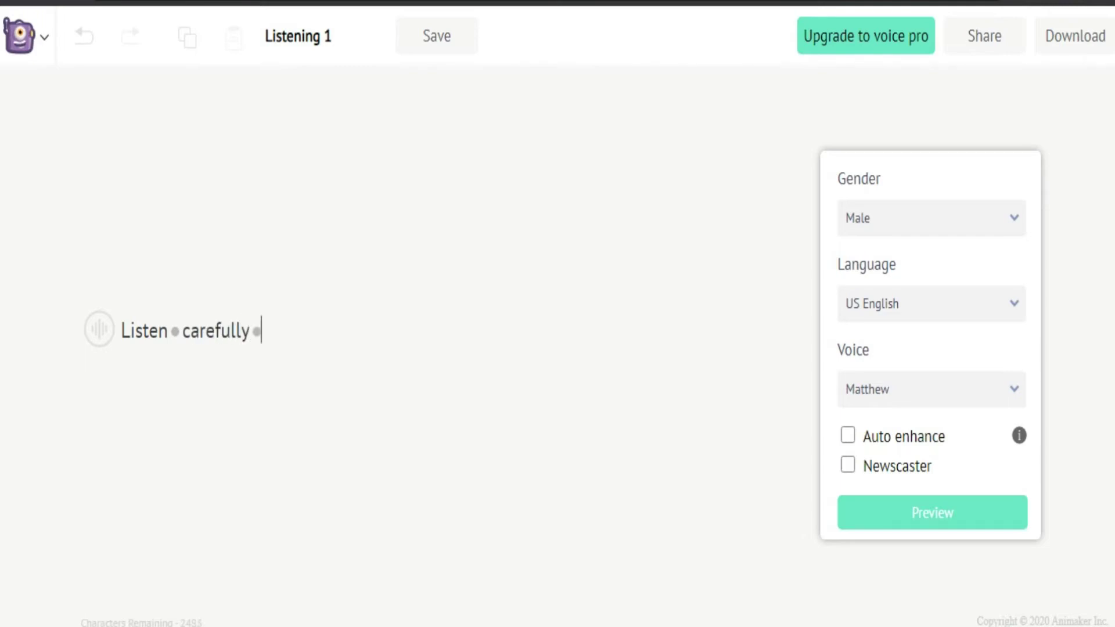
pyautogui.write(' and answer  ')
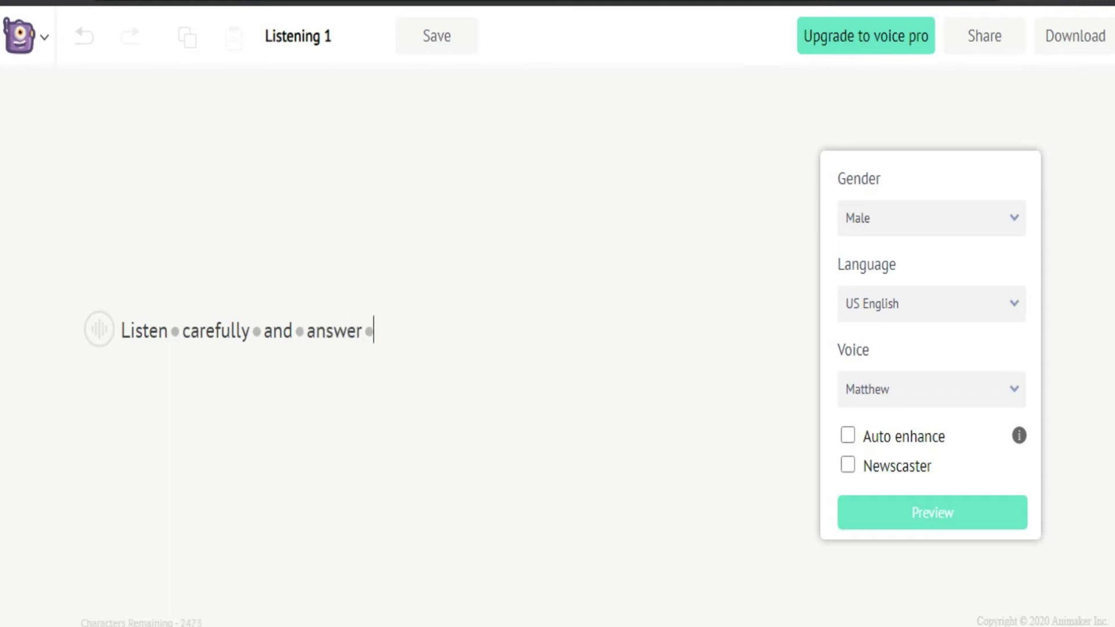
pyautogui.write('the following  ')
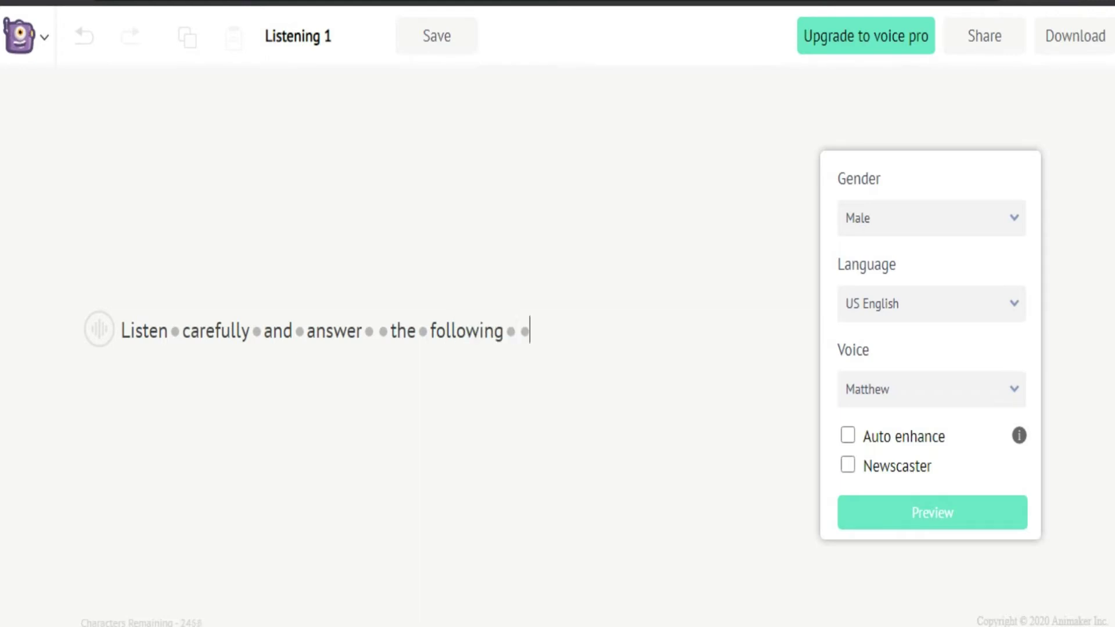
pyautogui.write('question  !')
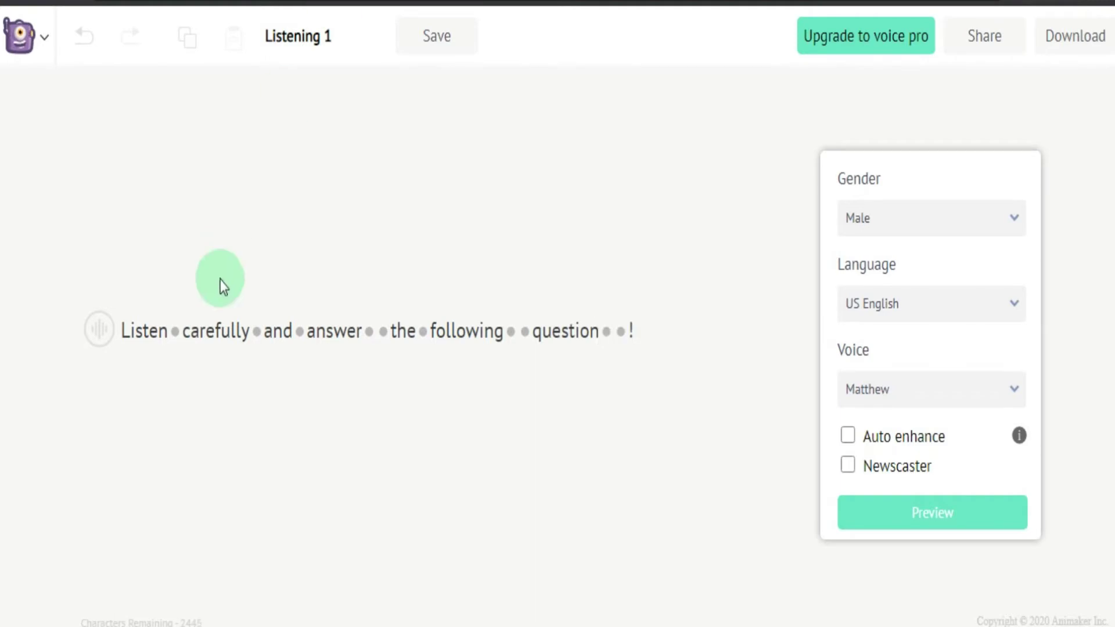
# Set the sentence's speed to the level between Slow and Medium and its pitch to the level between Low and Medium.
pyautogui.click(100, 332)
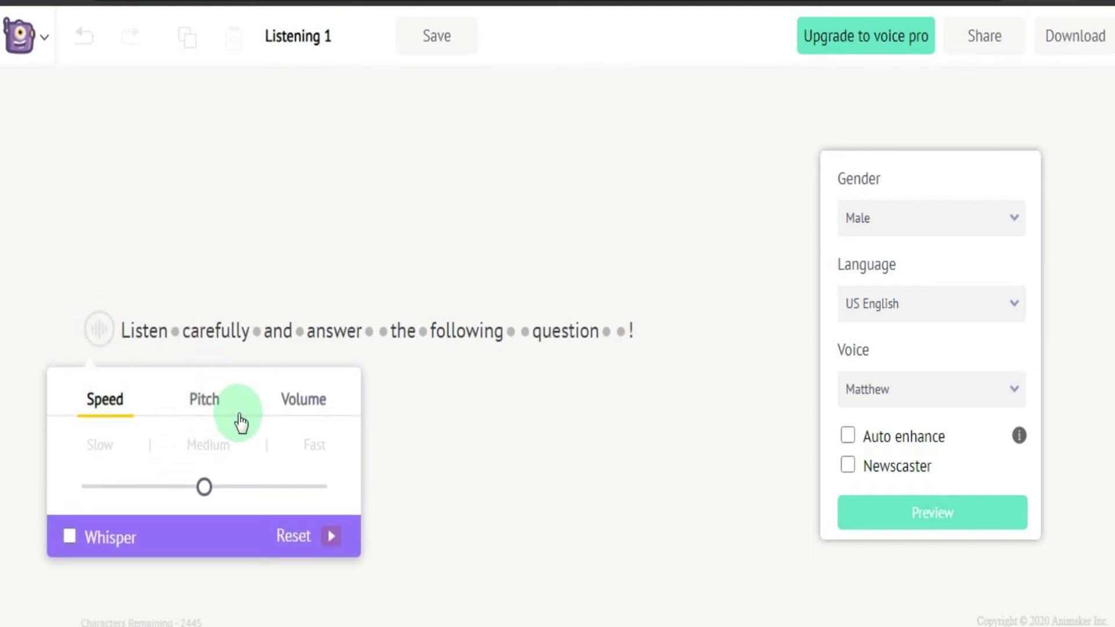
pyautogui.click(150, 459)
pyautogui.click(148, 491)
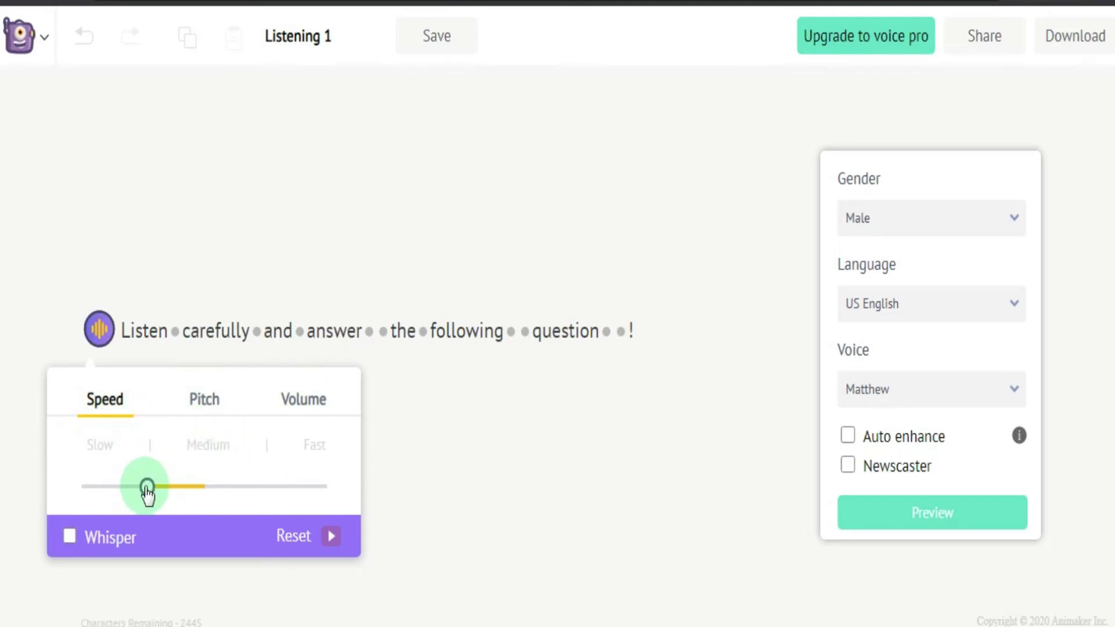
pyautogui.click(206, 405)
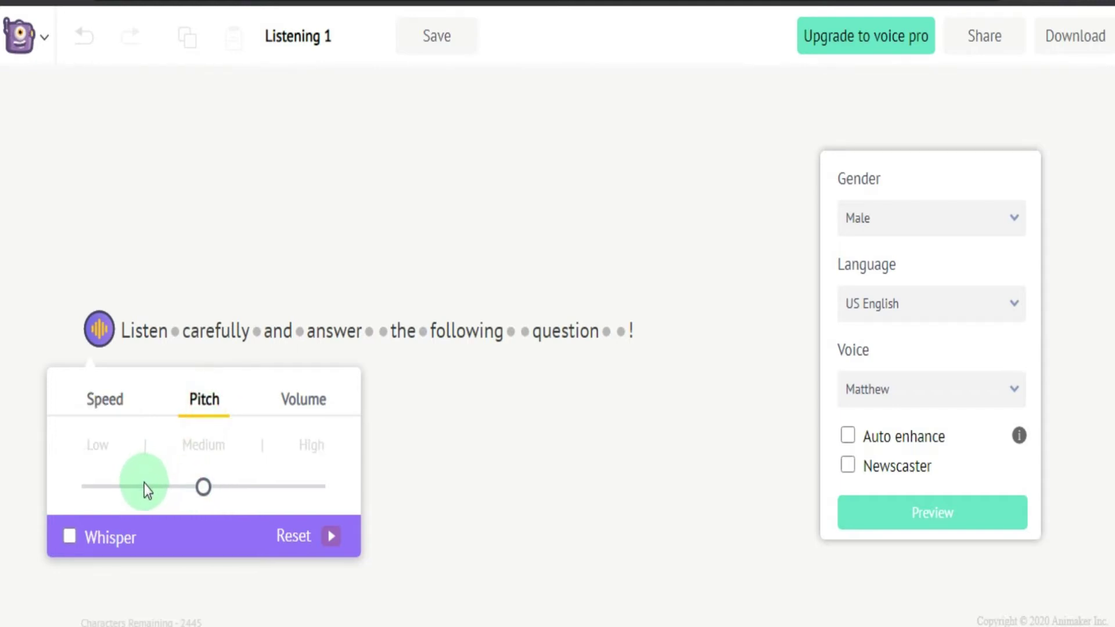
pyautogui.click(145, 457)
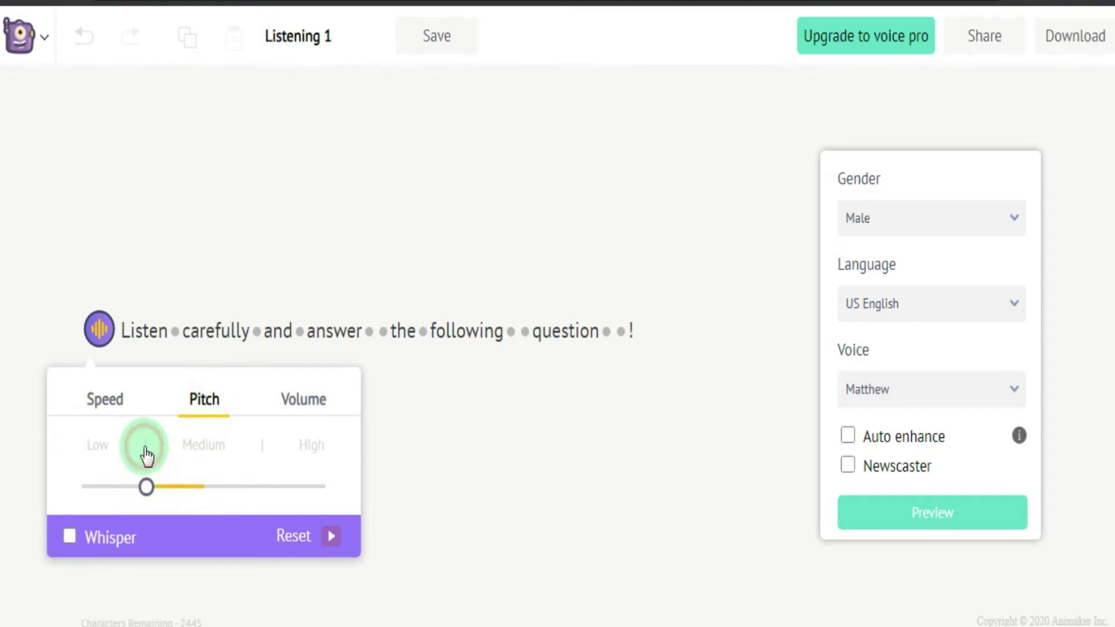
# Try a louder volume for the sentence, return it to Medium, and try the Whisper option.
pyautogui.click(318, 400)
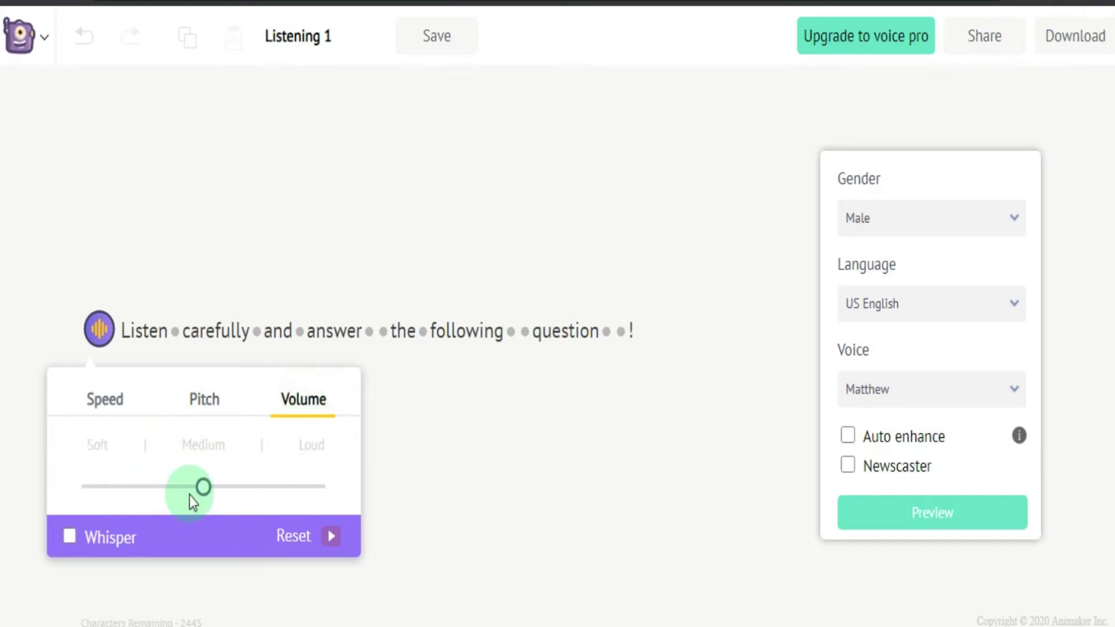
pyautogui.click(262, 467)
pyautogui.click(207, 451)
pyautogui.click(273, 536)
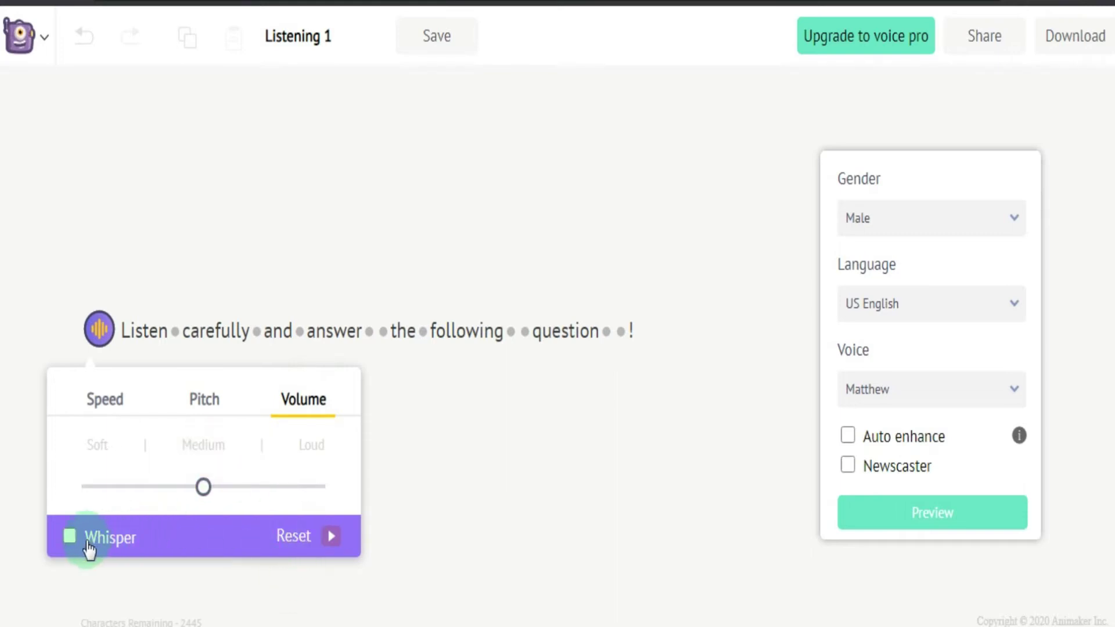
pyautogui.click(69, 538)
pyautogui.click(294, 537)
pyautogui.click(326, 508)
pyautogui.click(484, 406)
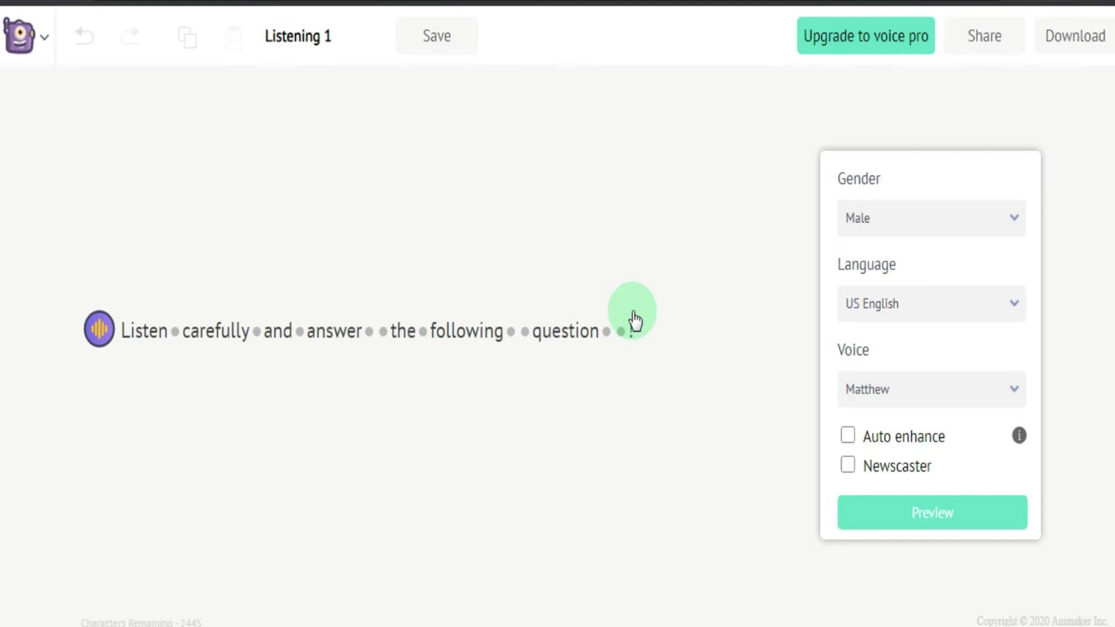
# Save the Listening 1 audio and download it as an MP3 from its preview.
pyautogui.click(446, 39)
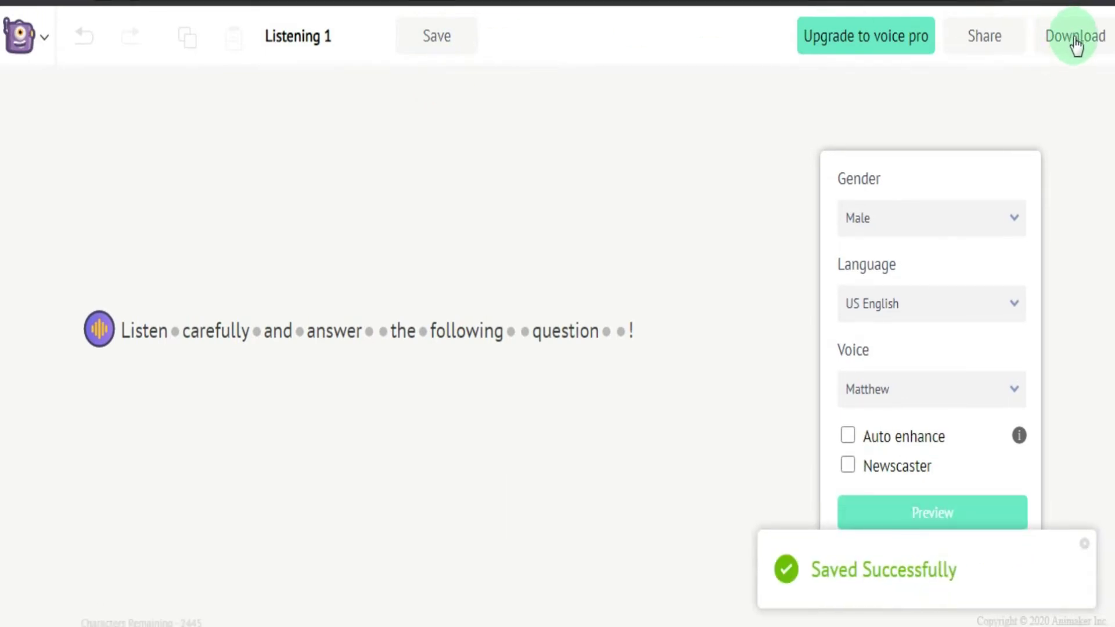
pyautogui.click(938, 515)
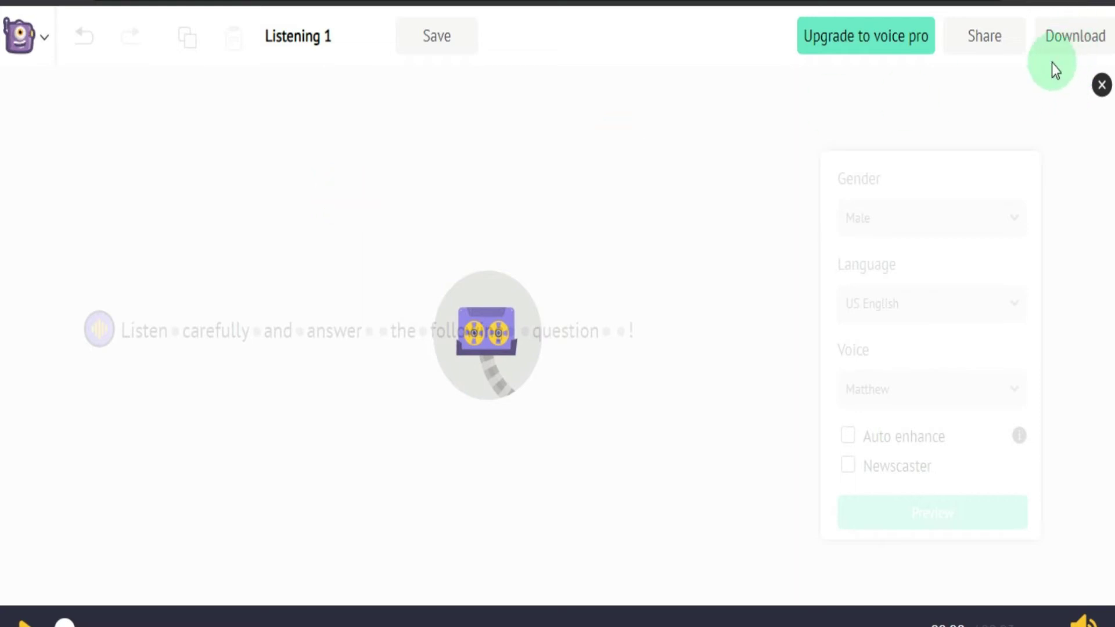
pyautogui.click(1070, 40)
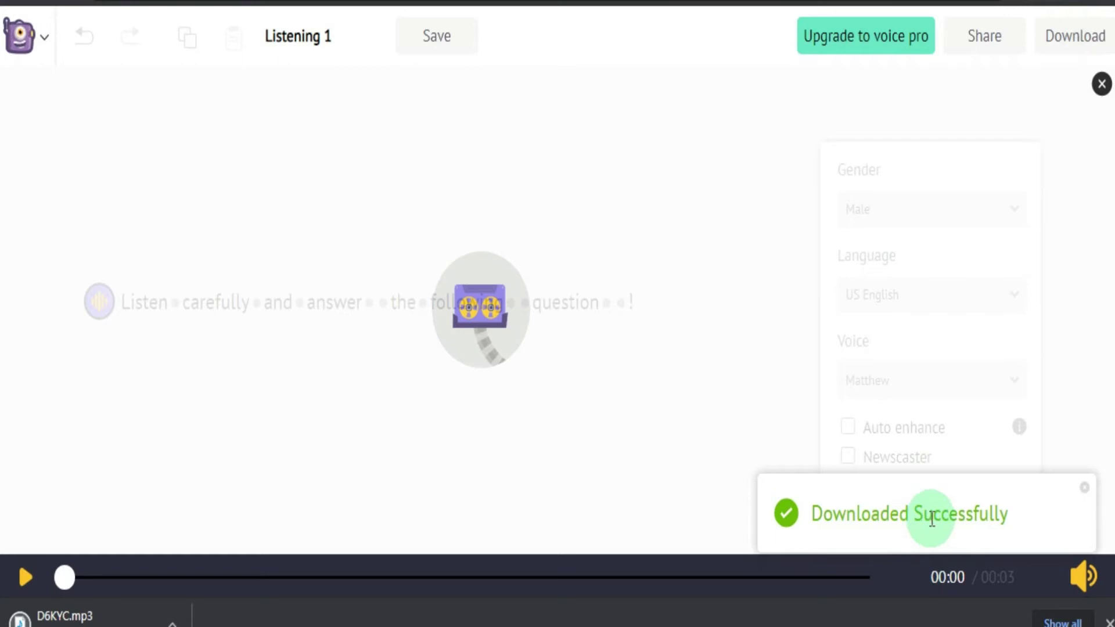
pyautogui.click(1102, 84)
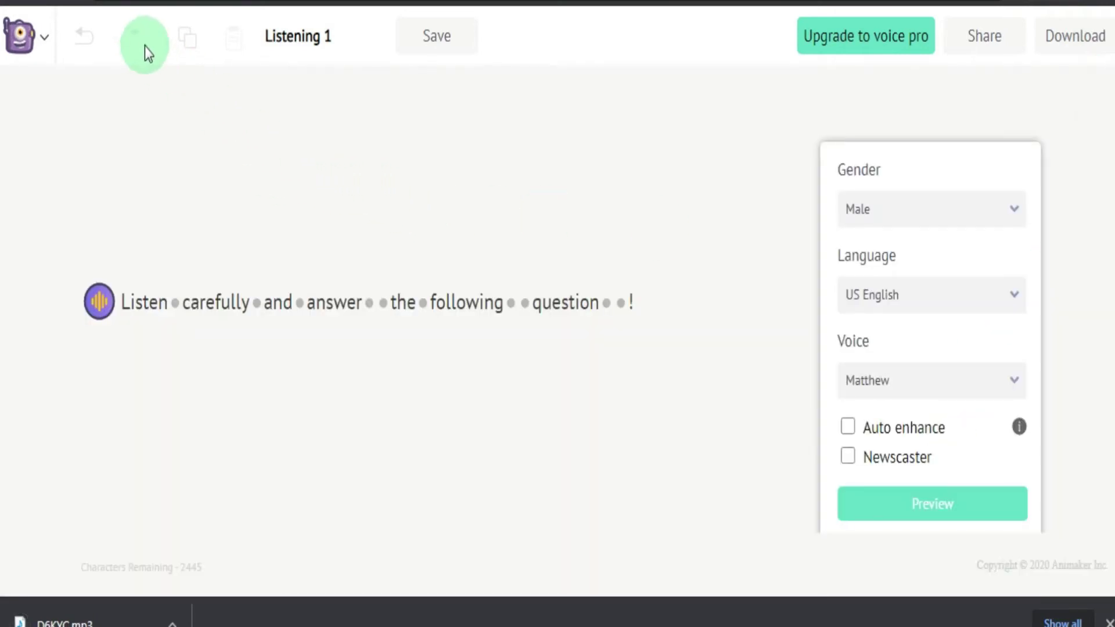
# Create a new audio and name it "Listening 2".
pyautogui.click(44, 39)
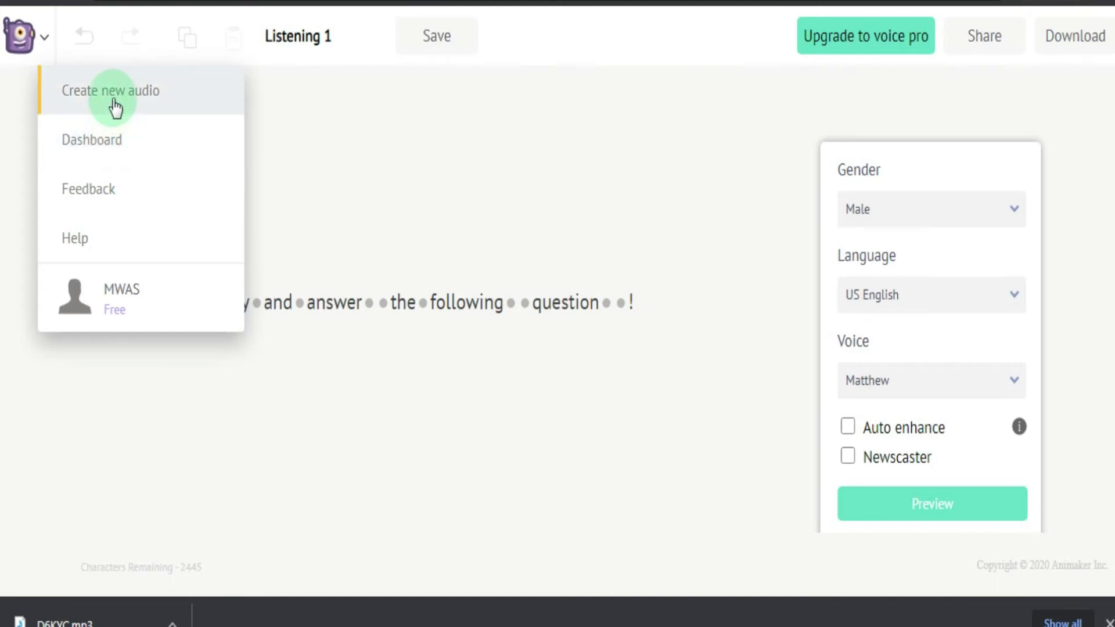
pyautogui.click(114, 107)
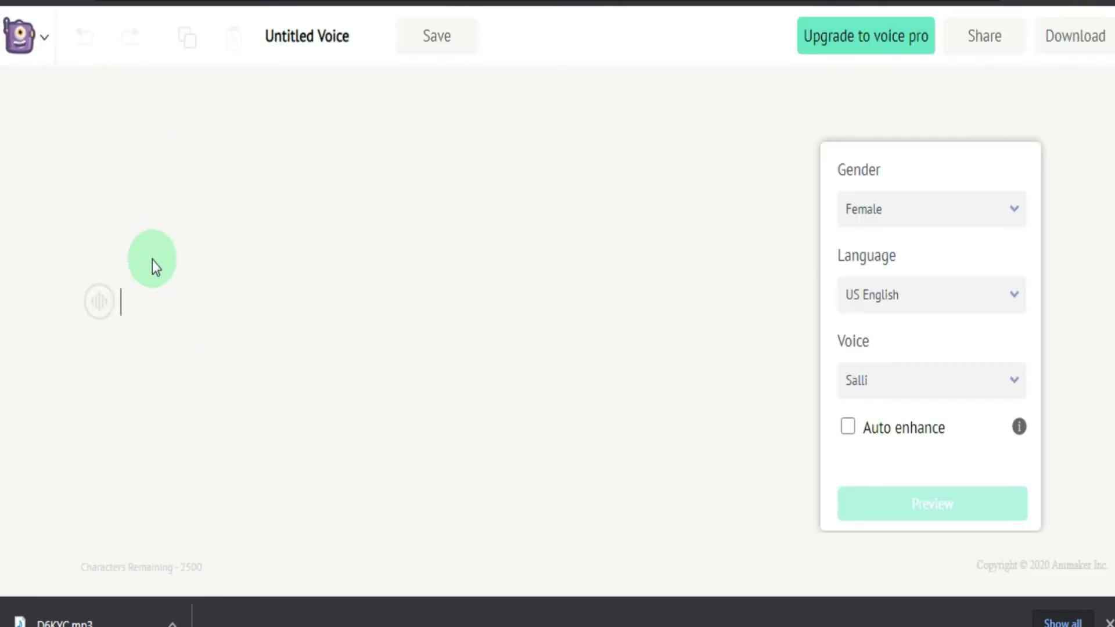
pyautogui.click(351, 35)
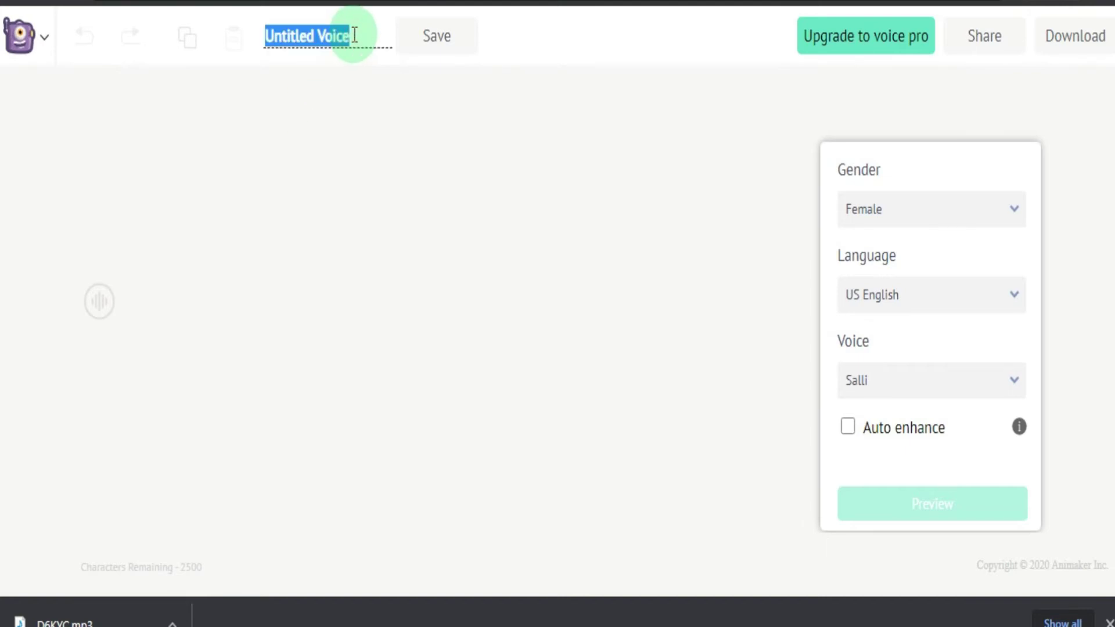
pyautogui.write('Listening 2')
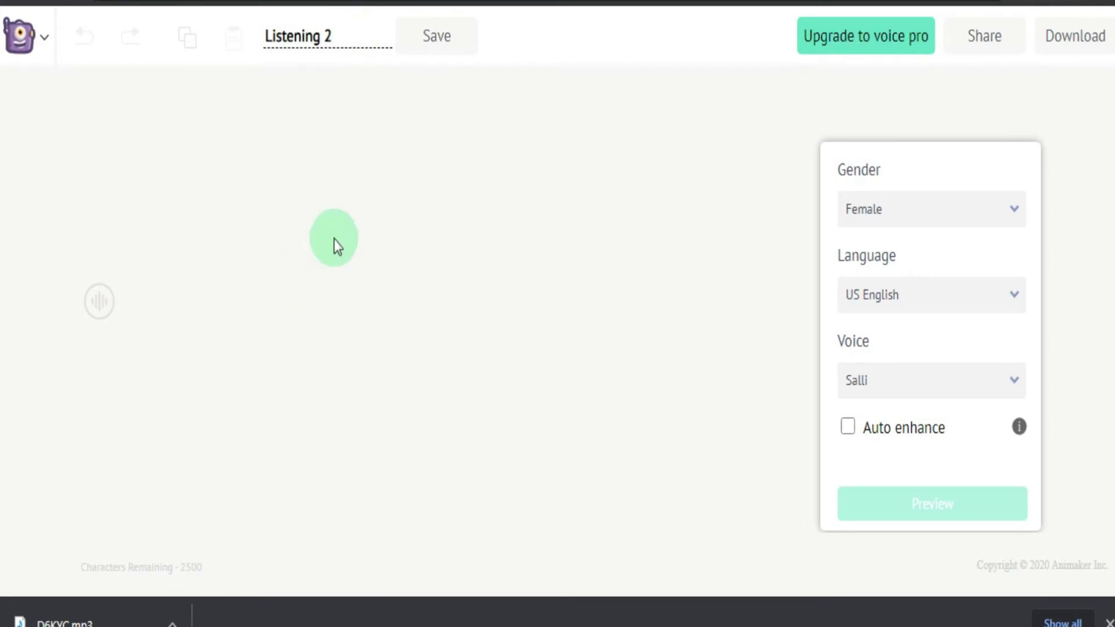
pyautogui.click(383, 213)
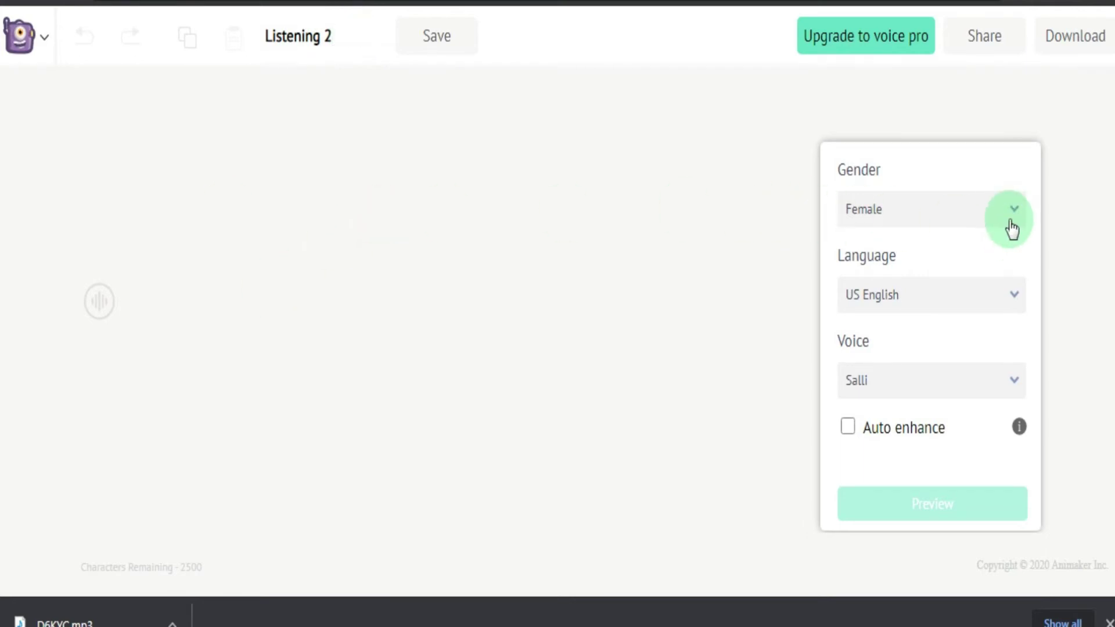
# Choose the Kendra voice and enter the text "Listen to the audio and answer the following question!".
pyautogui.click(1013, 380)
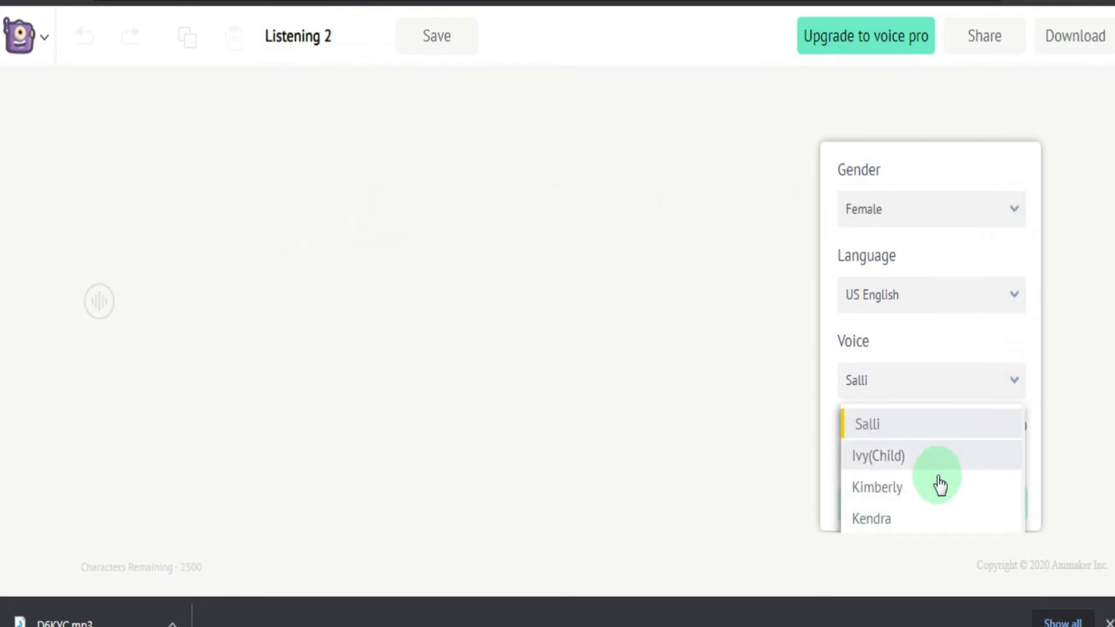
pyautogui.click(922, 523)
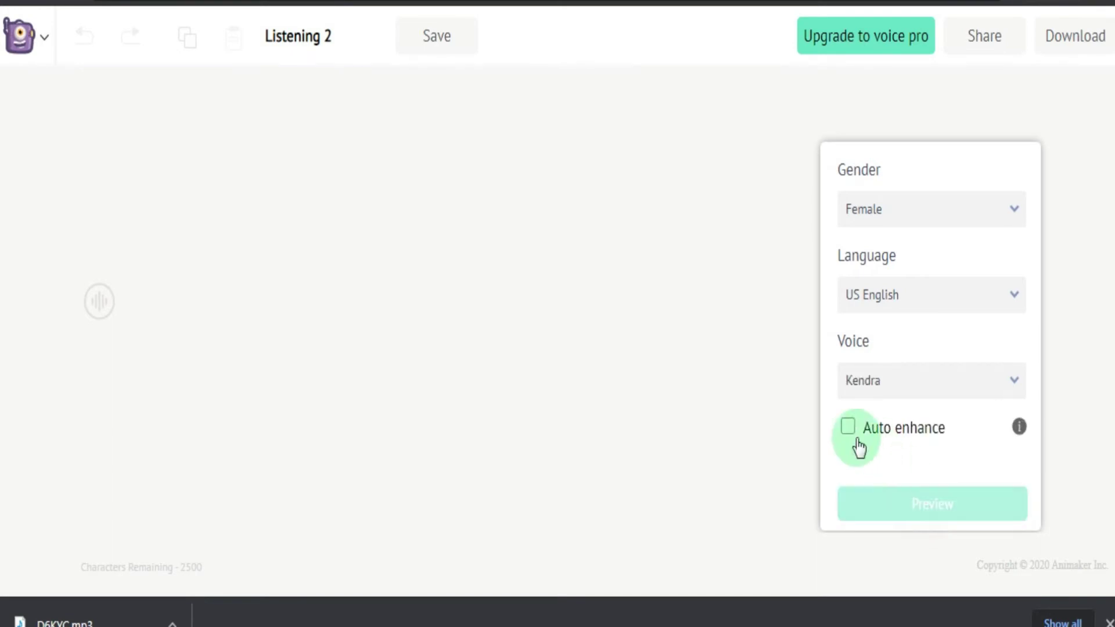
pyautogui.click(171, 295)
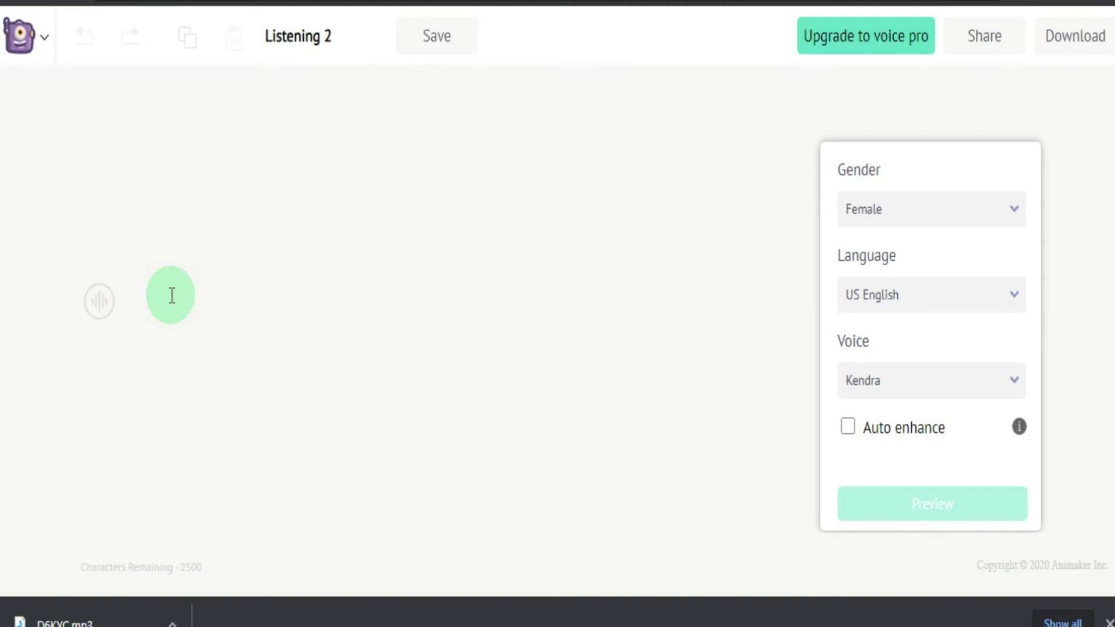
pyautogui.write('Liste')
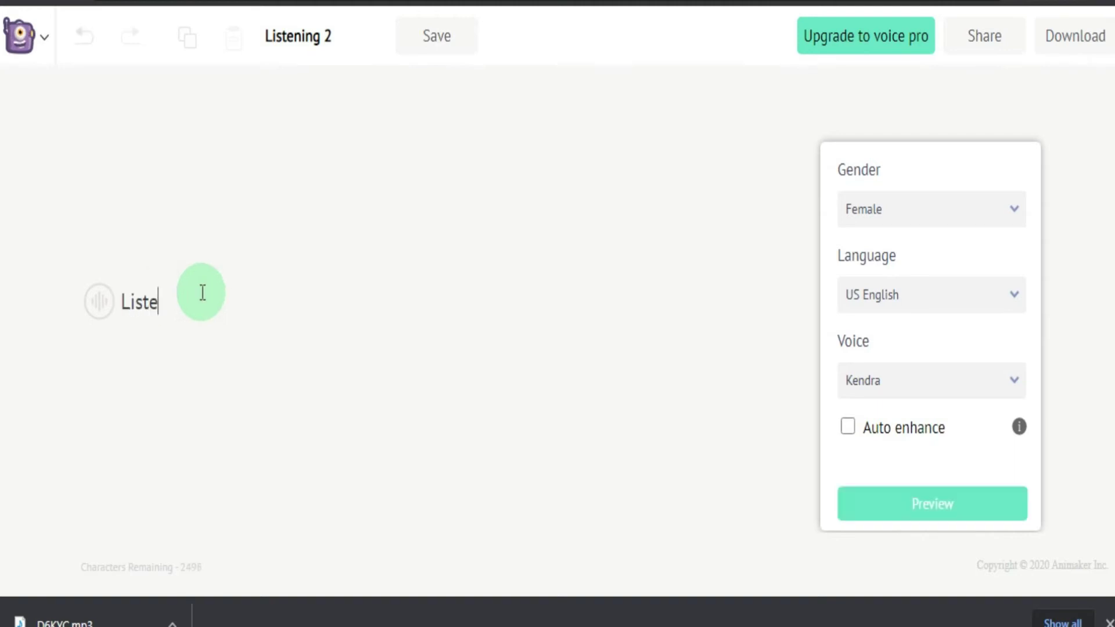
pyautogui.write('n to the audio')
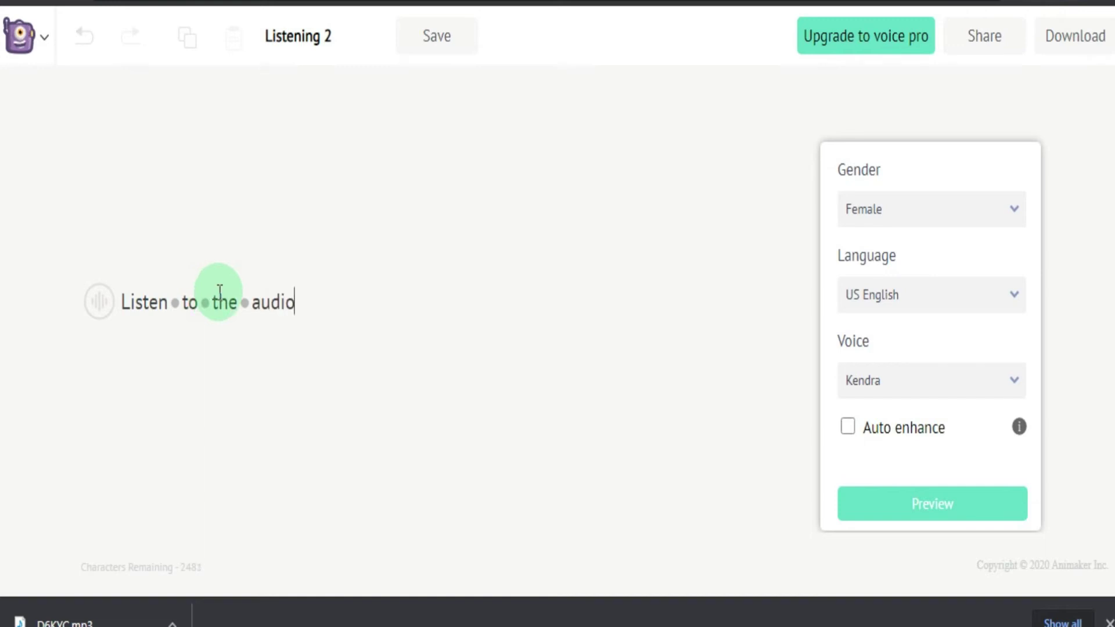
pyautogui.write(' and answe')
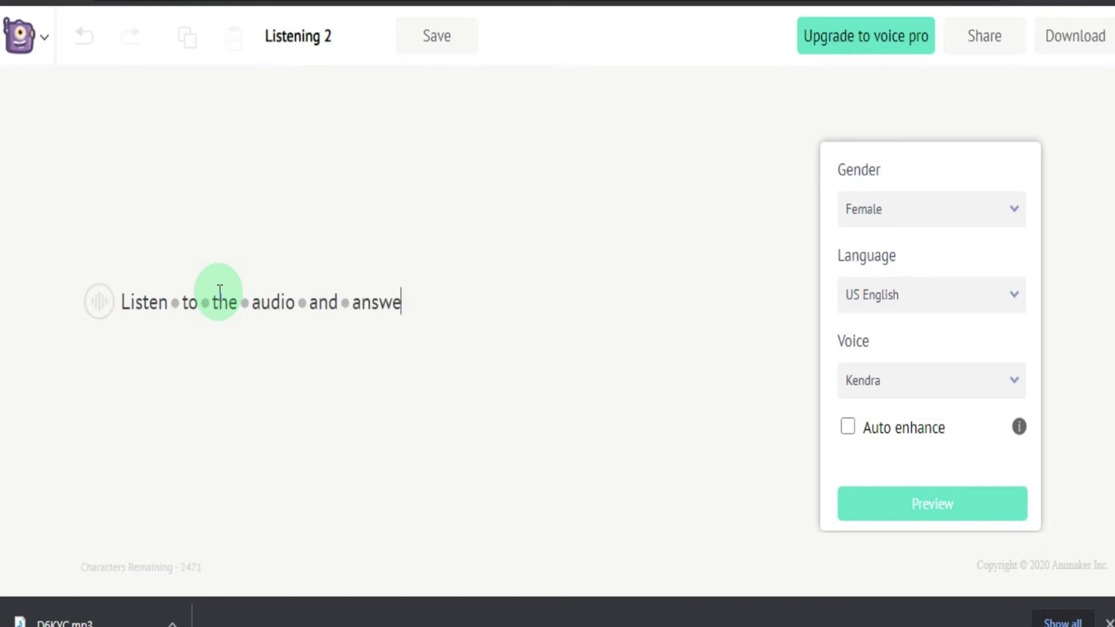
pyautogui.write('r the following question!')
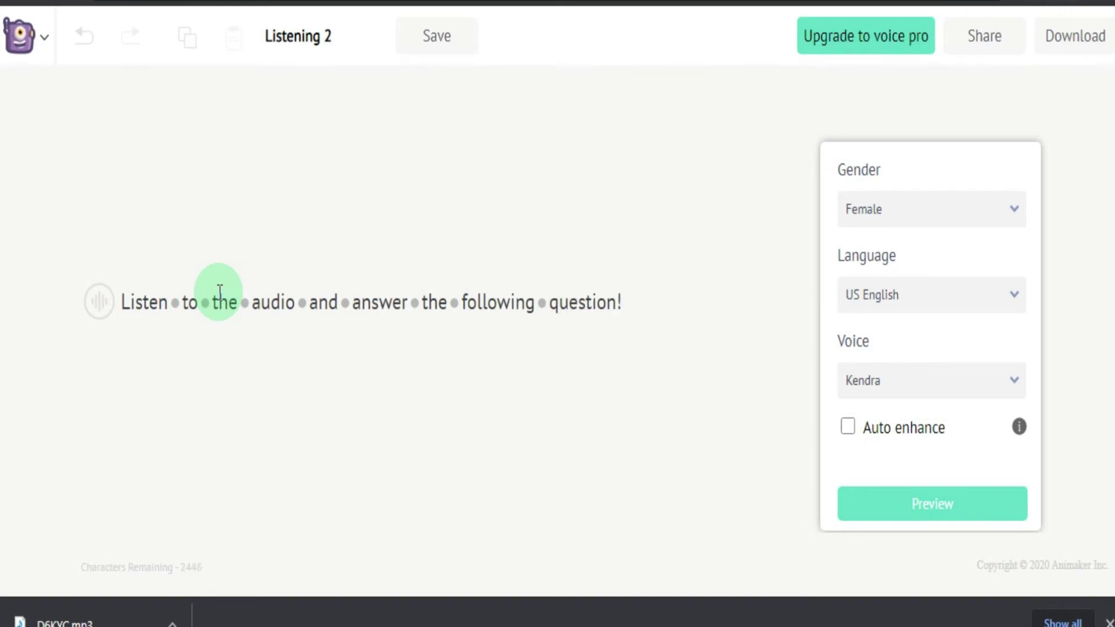
pyautogui.click(1051, 464)
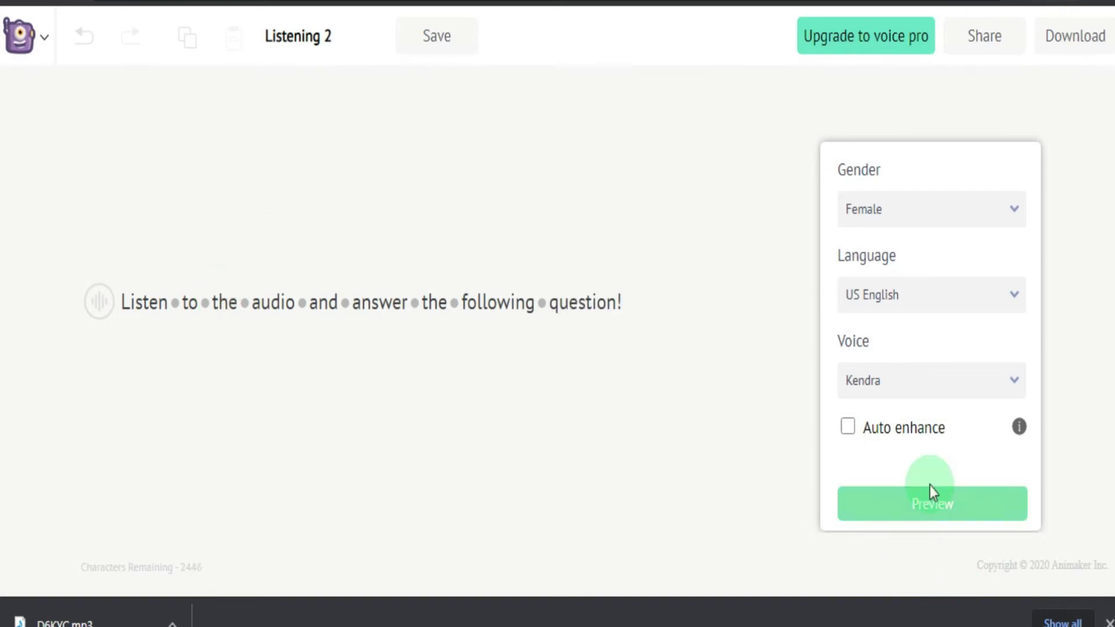
# Generate the preview of the Listening 2 audio, then save and download the audio as an MP3.
pyautogui.click(931, 503)
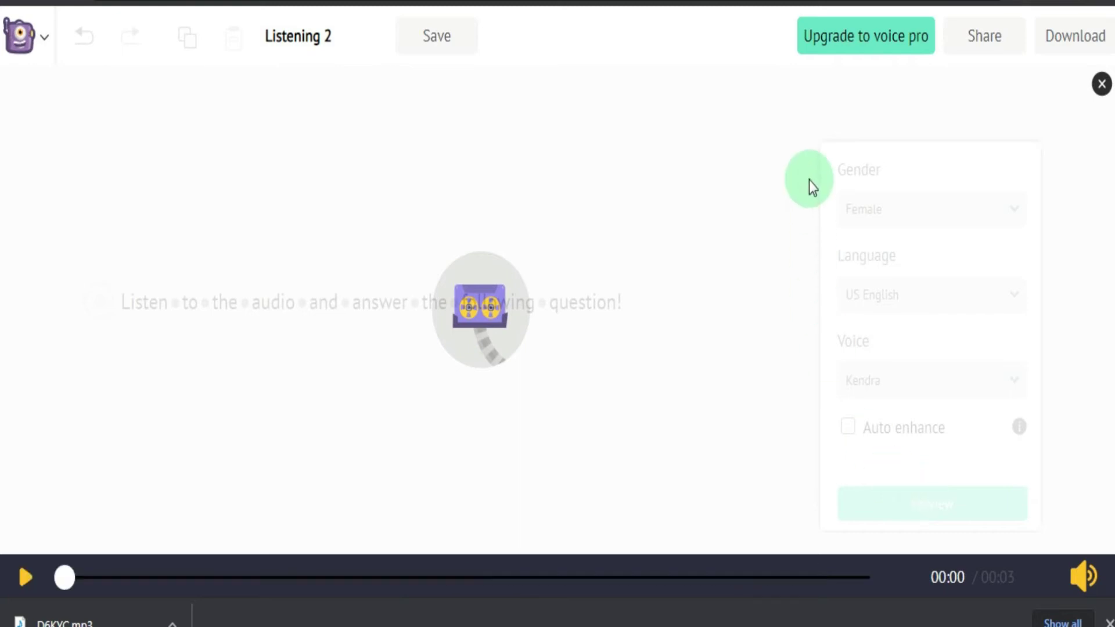
pyautogui.click(446, 37)
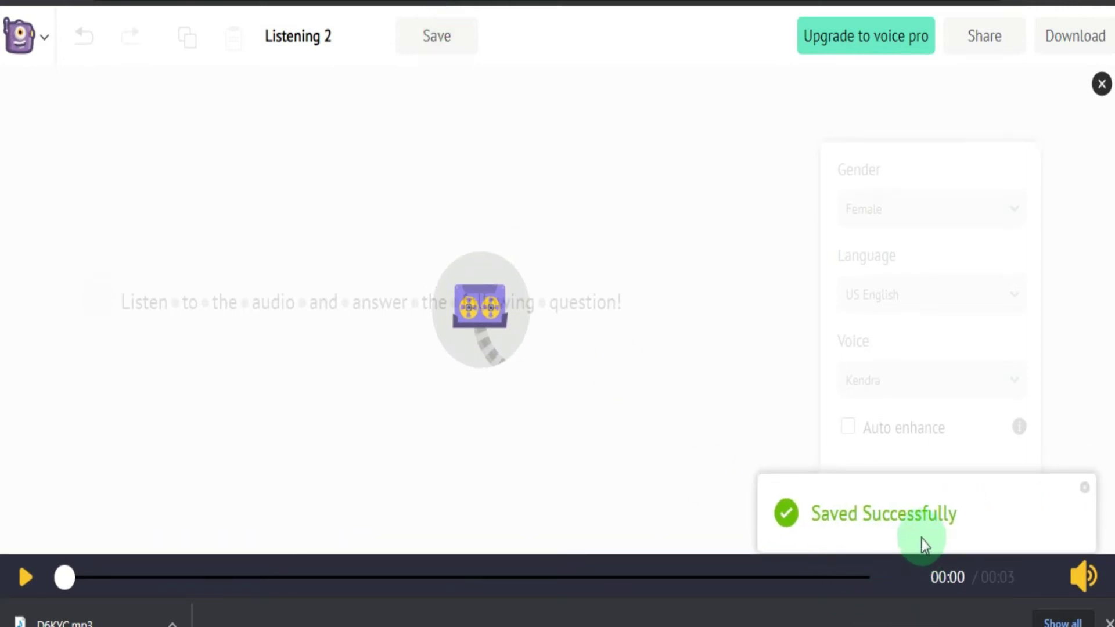
pyautogui.click(1084, 51)
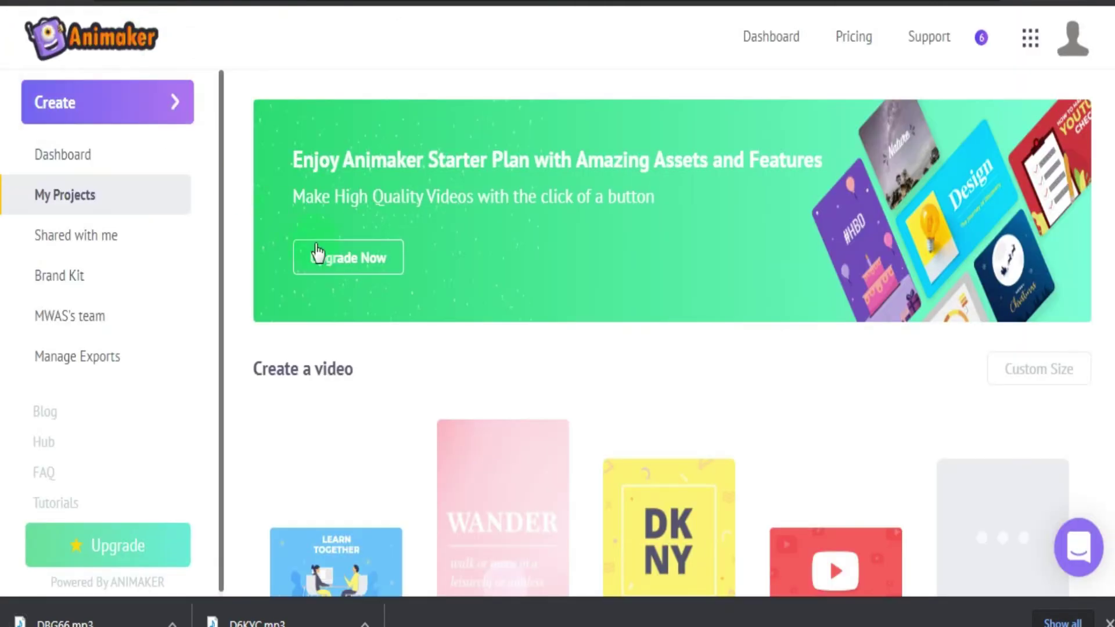
# Create a new blank presentation from the Animaker dashboard.
pyautogui.scroll(-2, 331, 257)
pyautogui.scroll(2, 324, 250)
pyautogui.click(180, 110)
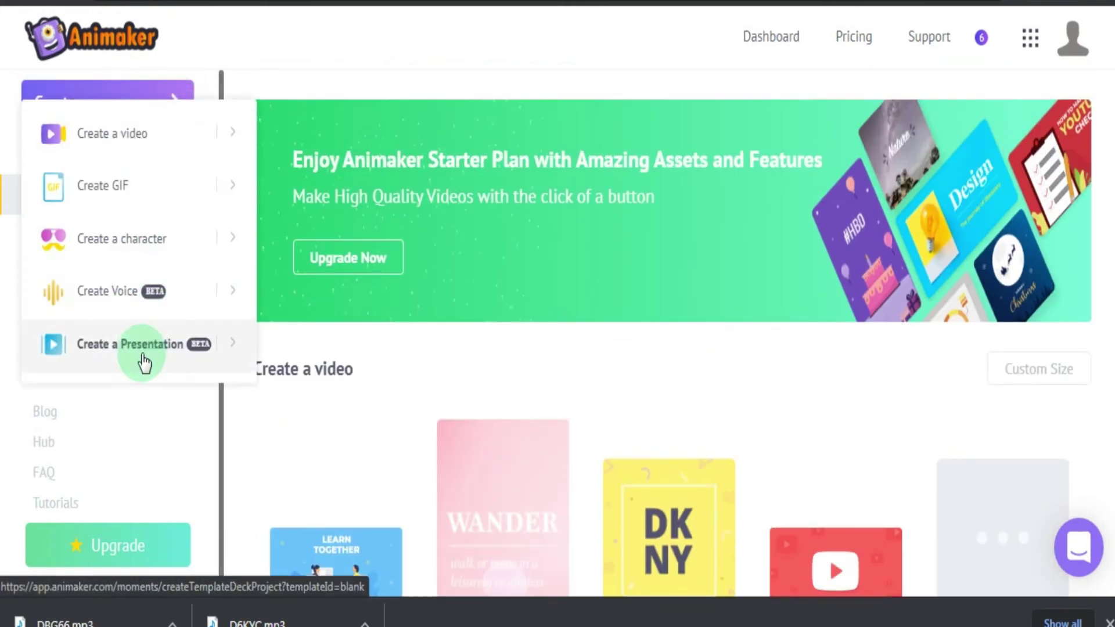
pyautogui.click(145, 363)
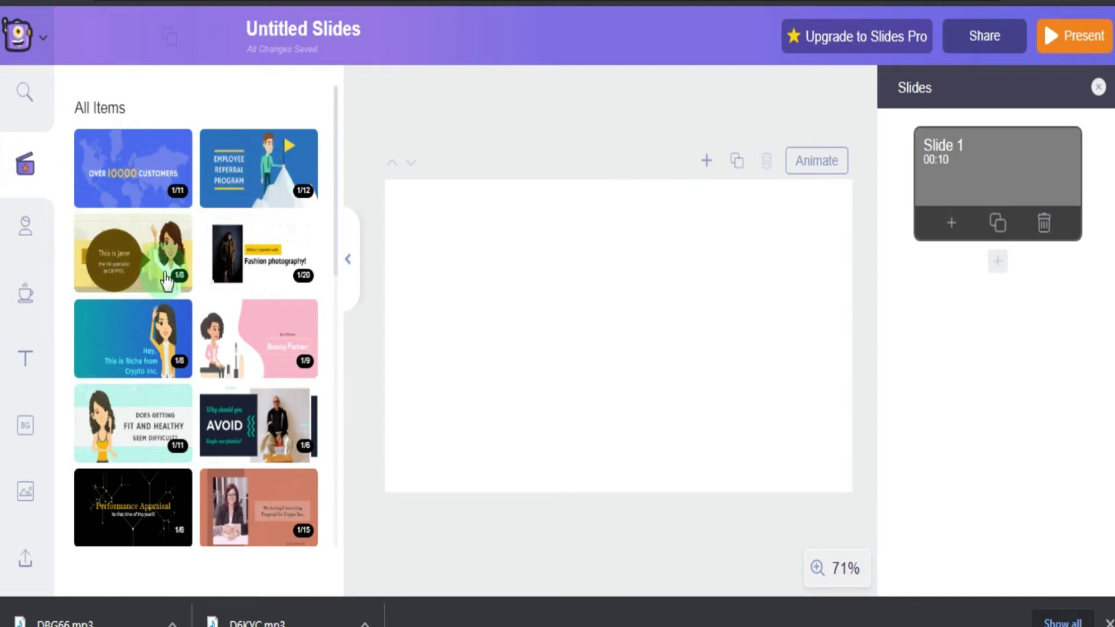
# Browse the slide template library and examine the slides of the Employee Perks video template.
pyautogui.scroll(-1, 180, 298)
pyautogui.scroll(-1, 180, 297)
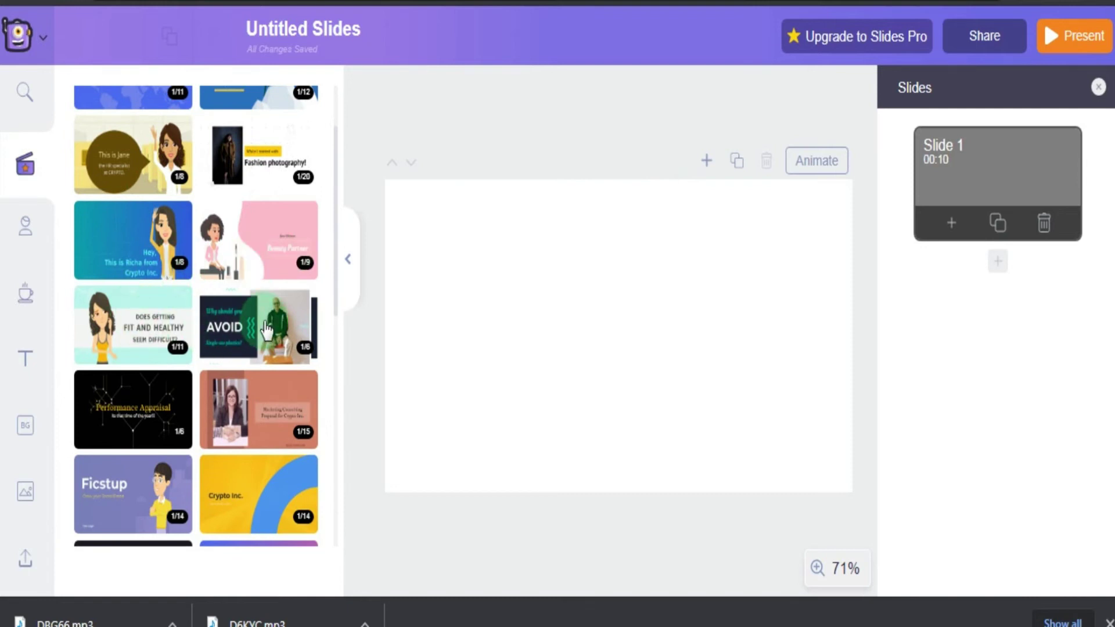
pyautogui.scroll(-1, 146, 404)
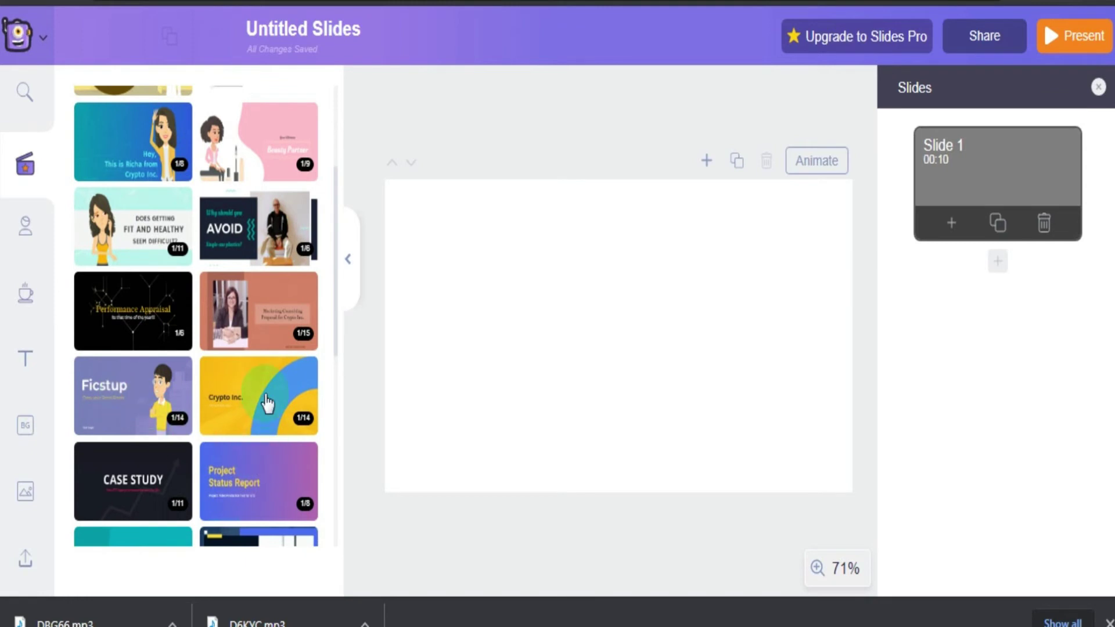
pyautogui.scroll(-2, 245, 443)
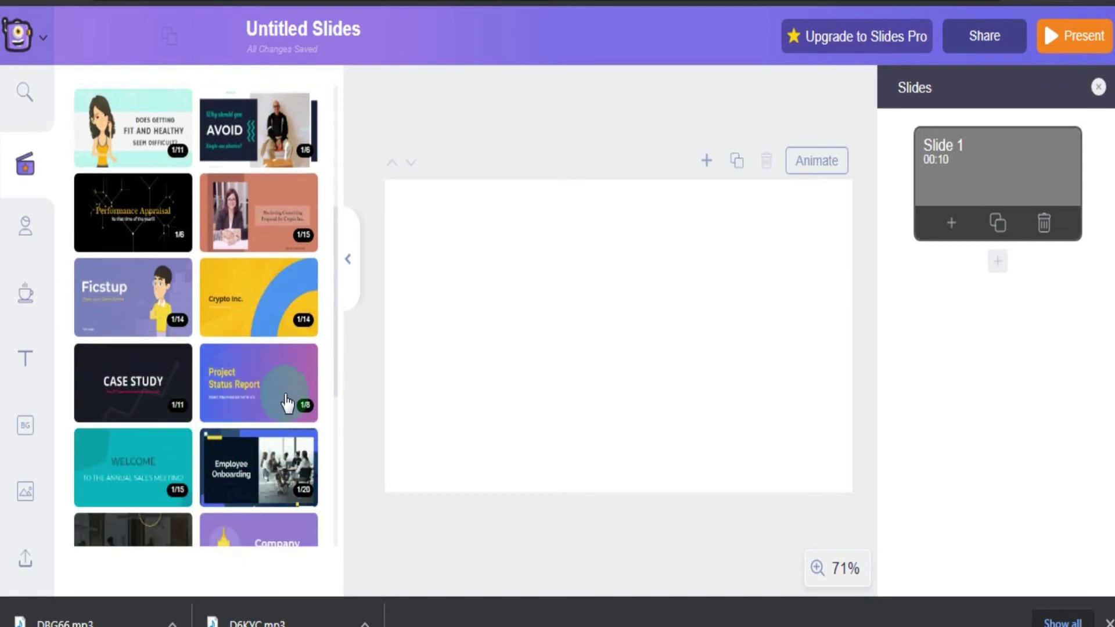
pyautogui.scroll(-2, 156, 465)
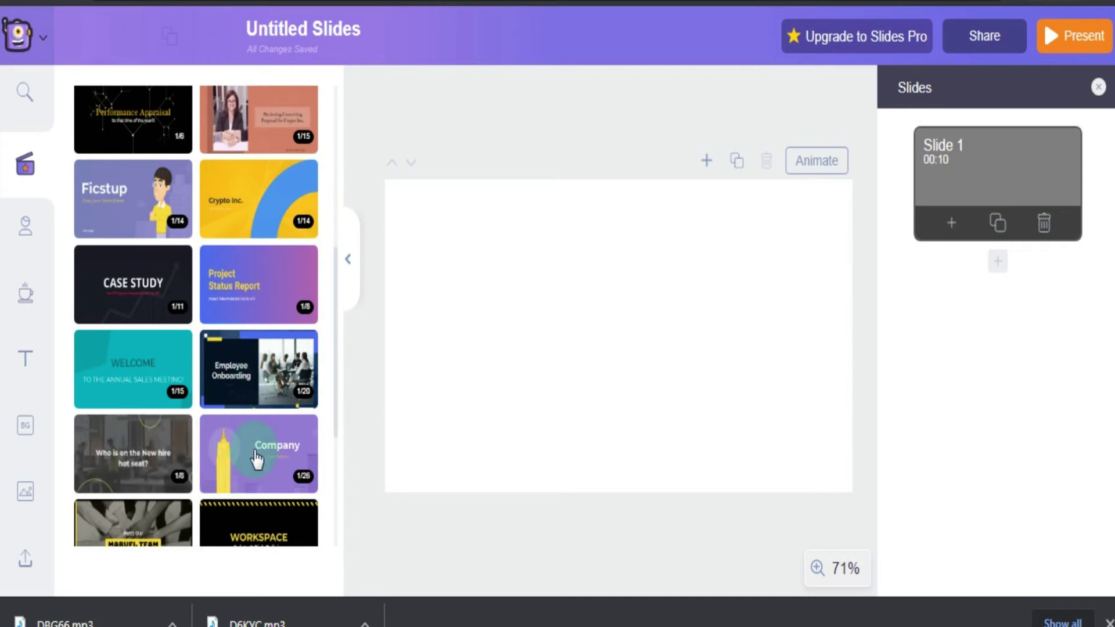
pyautogui.scroll(-5, 144, 430)
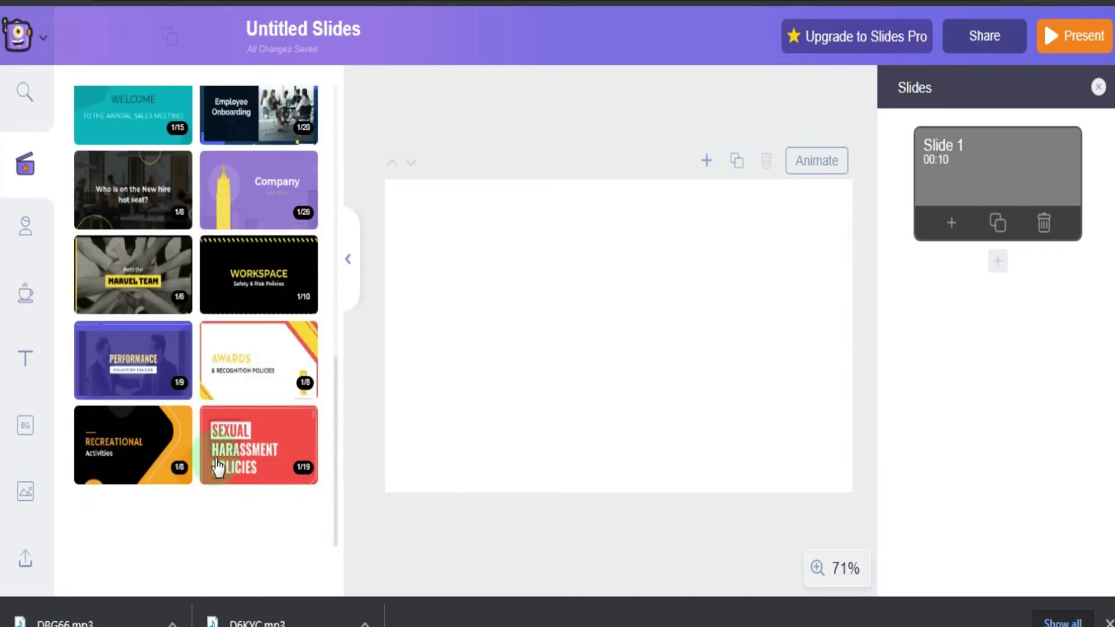
pyautogui.scroll(8, 194, 332)
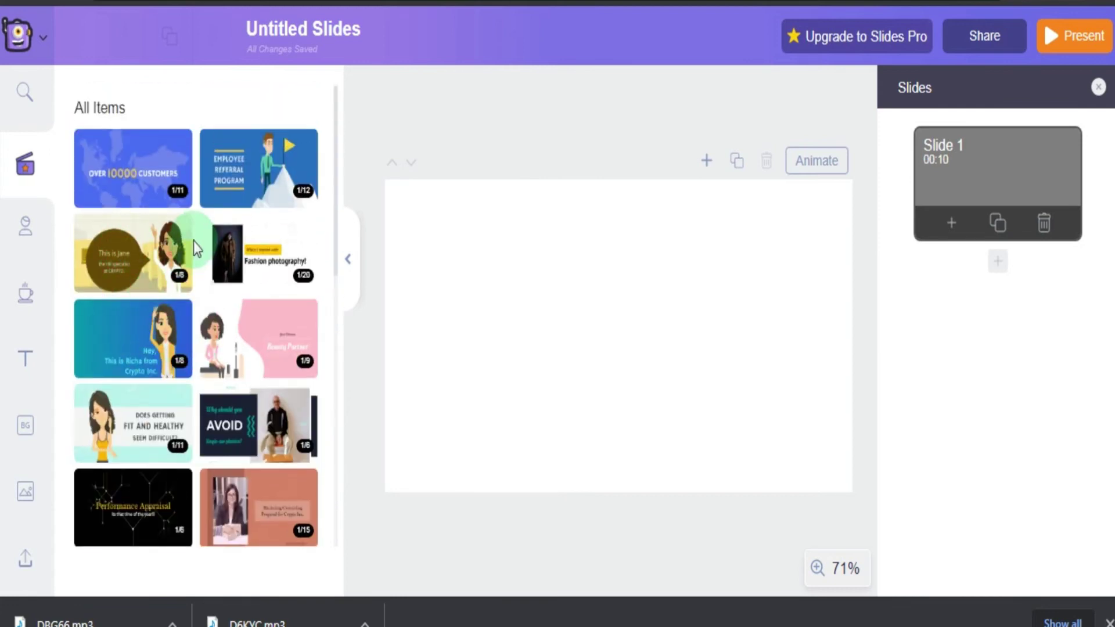
pyautogui.click(174, 263)
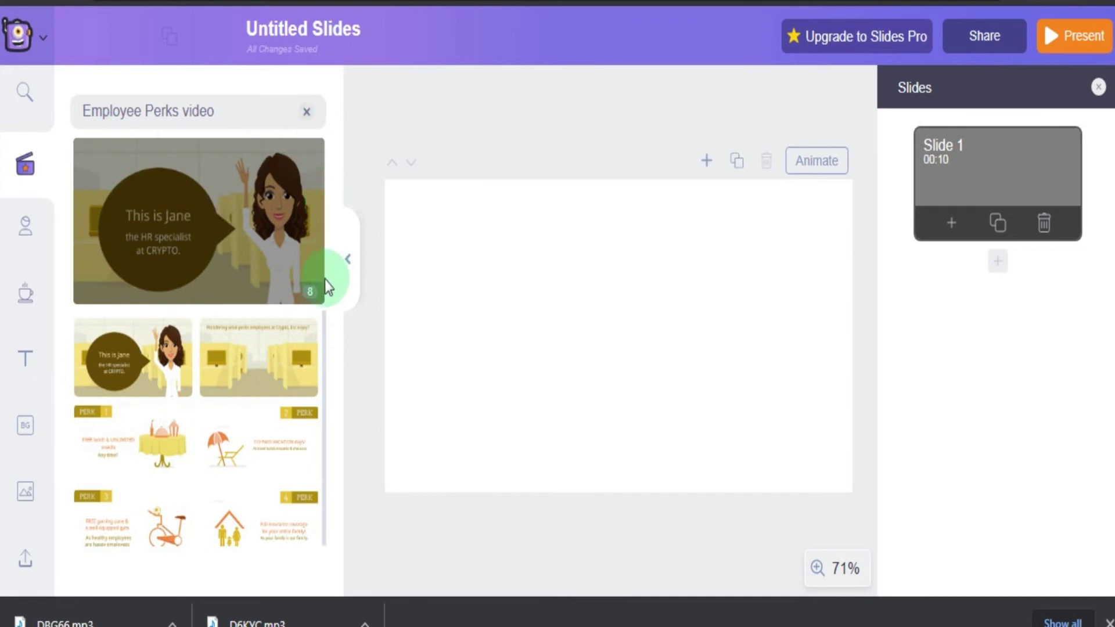
pyautogui.scroll(-2, 142, 416)
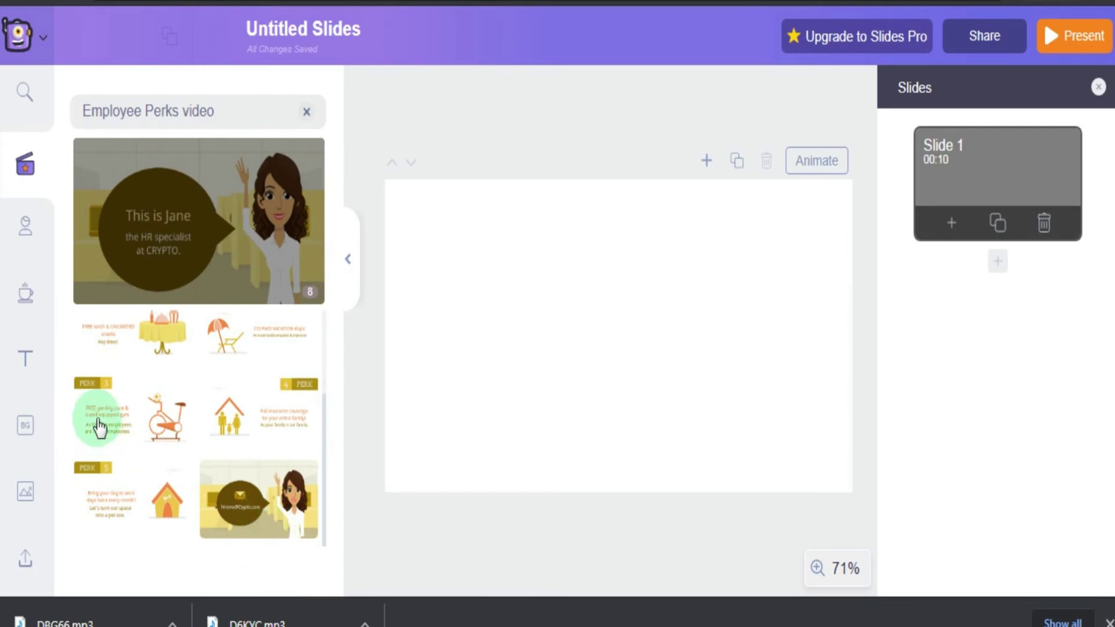
pyautogui.scroll(2, 127, 421)
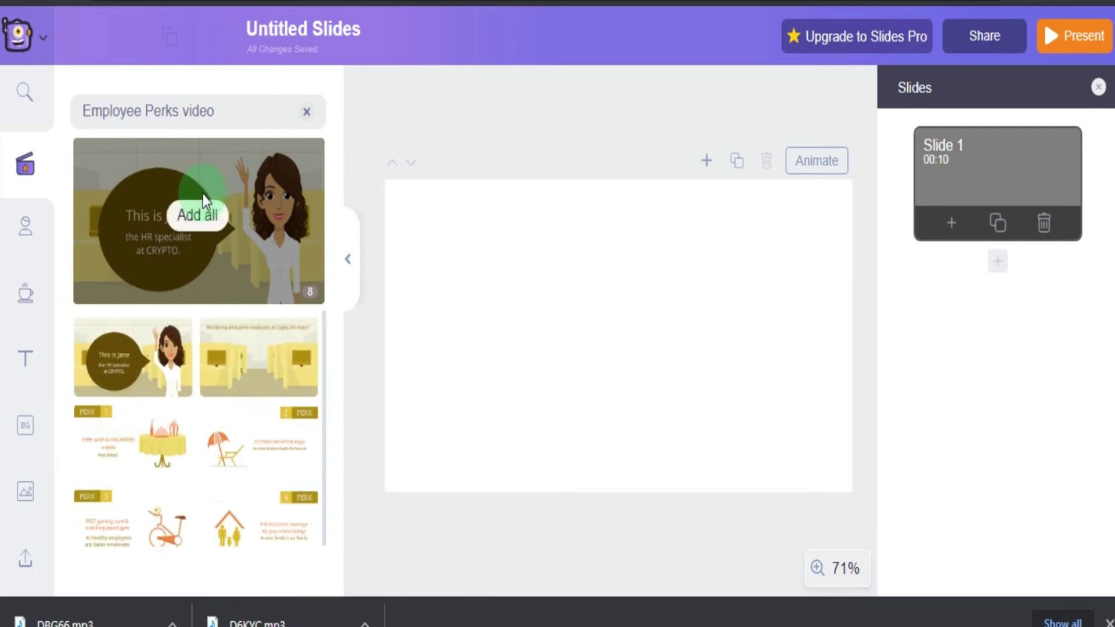
# Look through the library of characters available for the slides, both Casual and All Items.
pyautogui.click(26, 235)
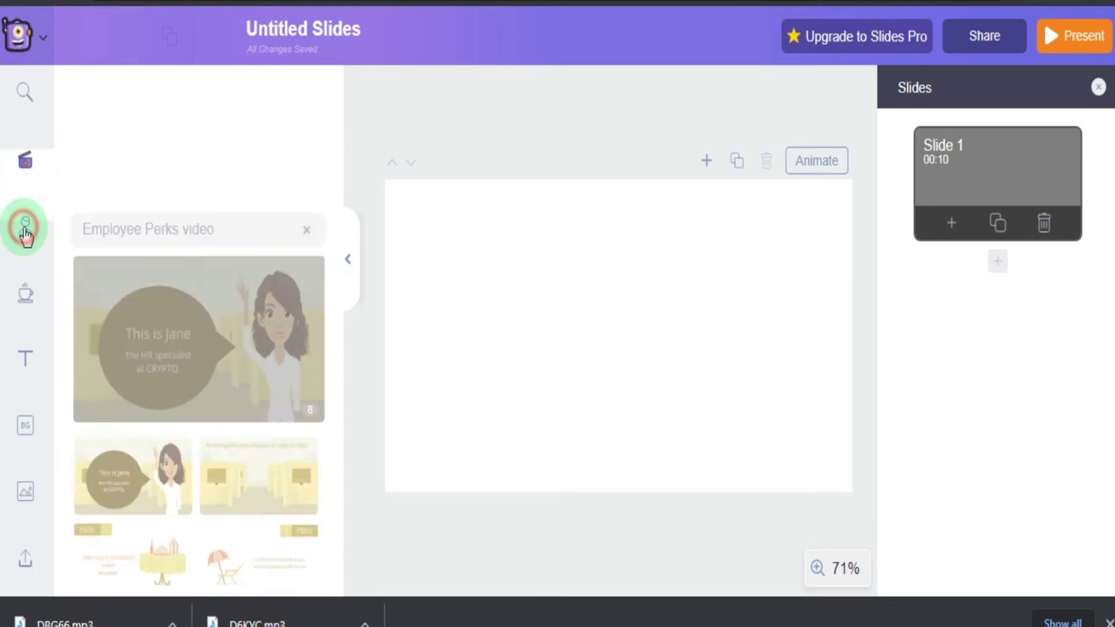
pyautogui.click(173, 244)
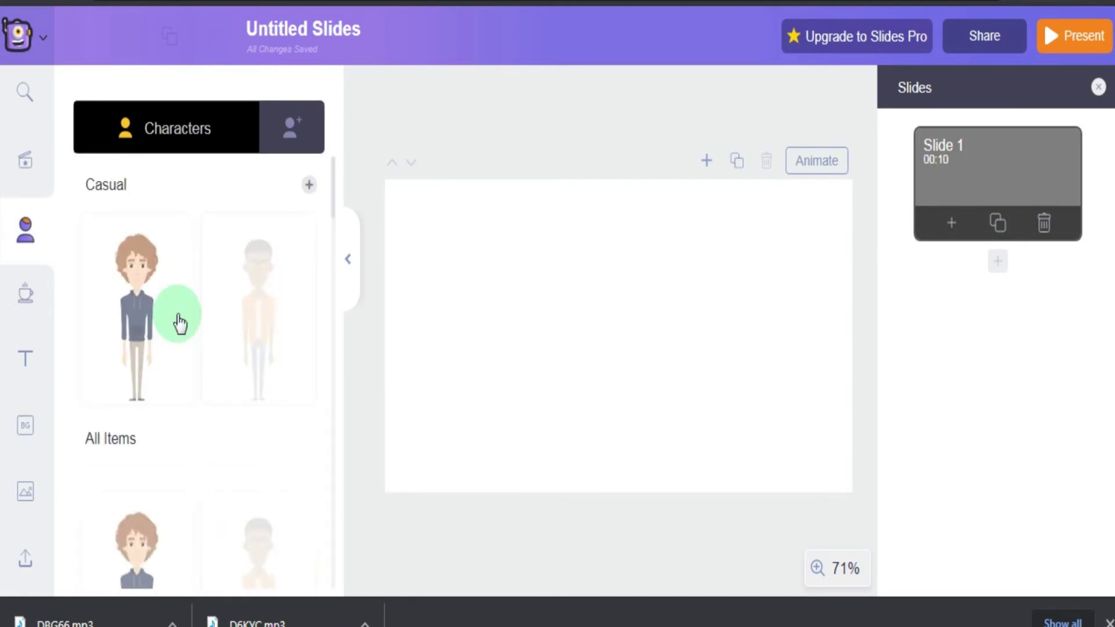
pyautogui.scroll(-5, 174, 395)
pyautogui.scroll(-15, 169, 423)
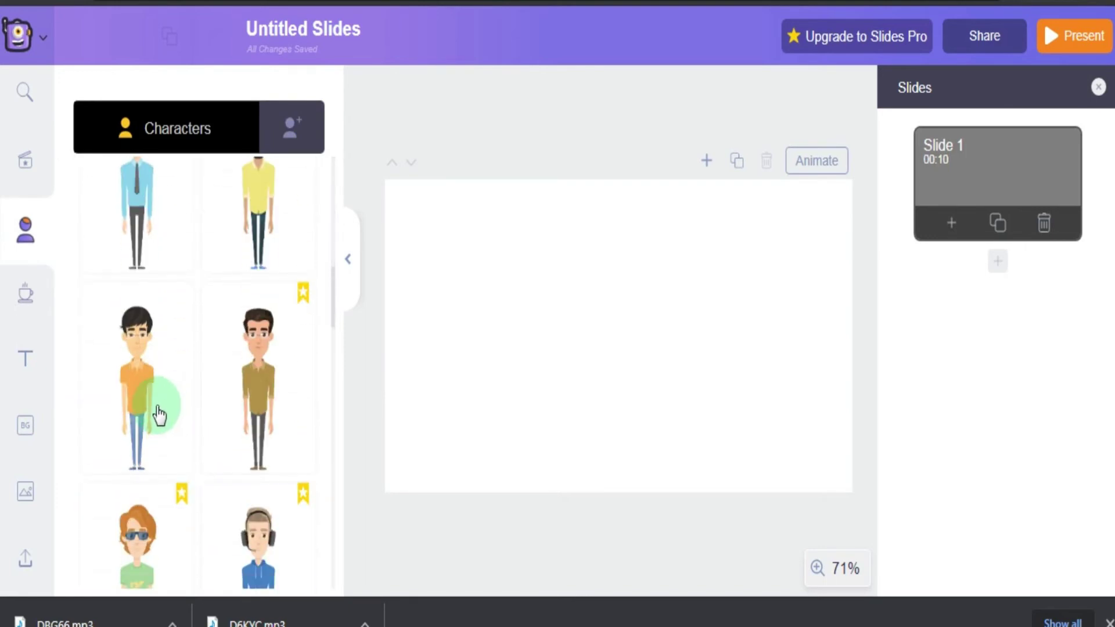
pyautogui.scroll(-10, 159, 415)
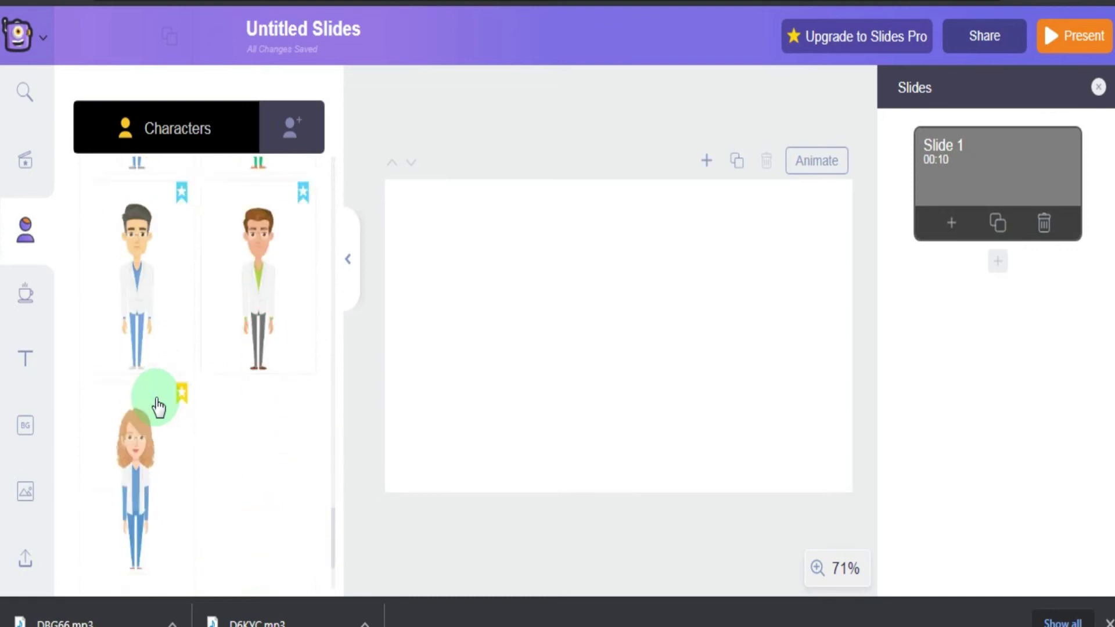
pyautogui.scroll(20, 158, 399)
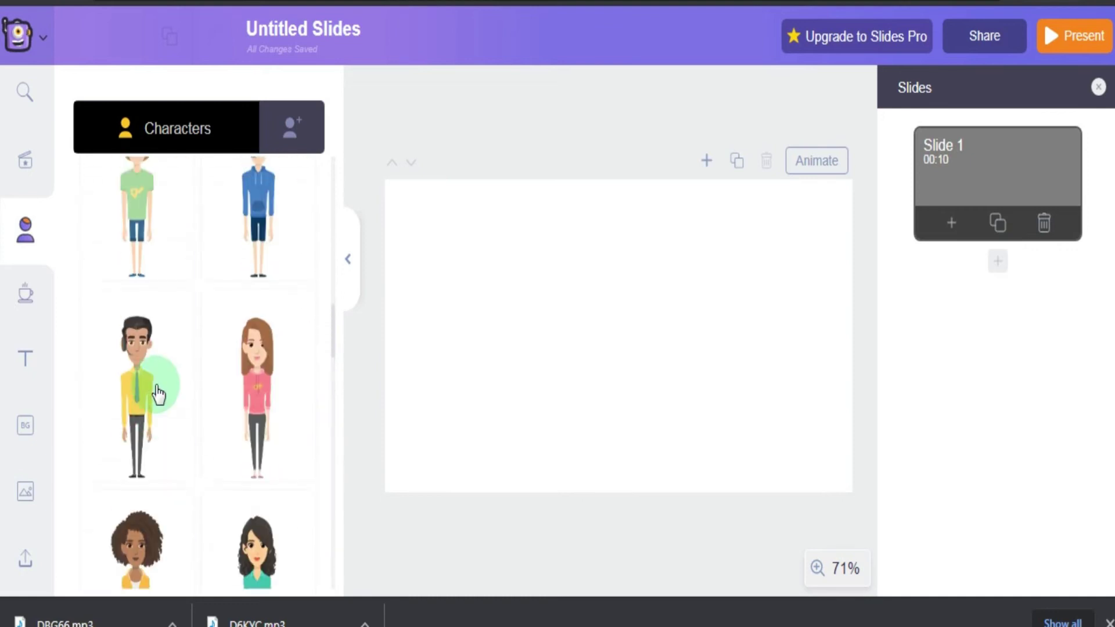
pyautogui.scroll(5, 158, 372)
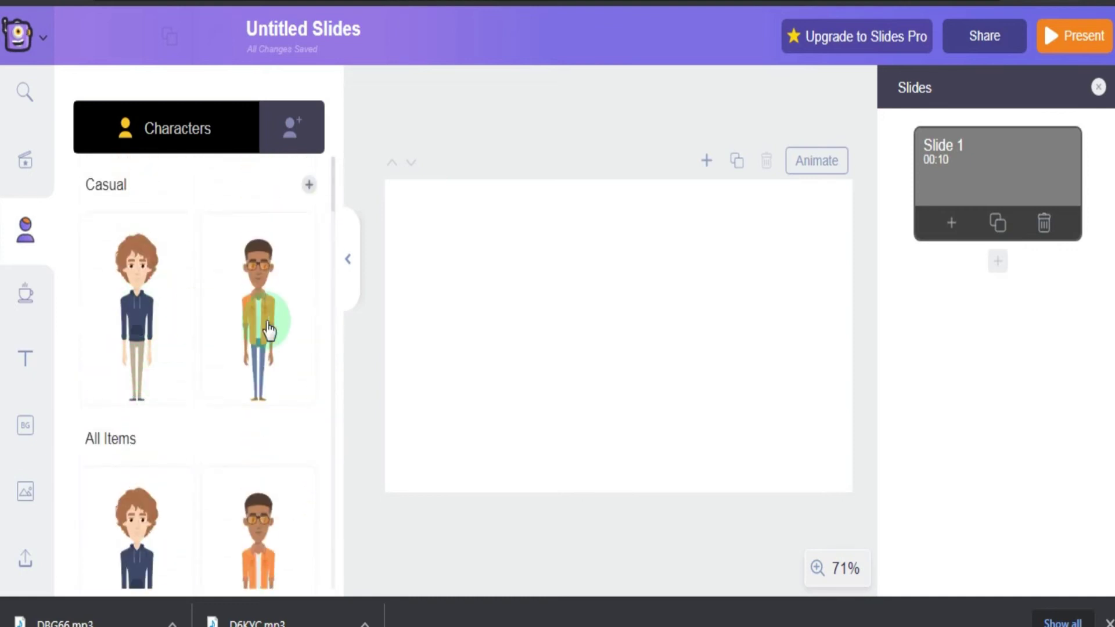
pyautogui.scroll(-3, 154, 494)
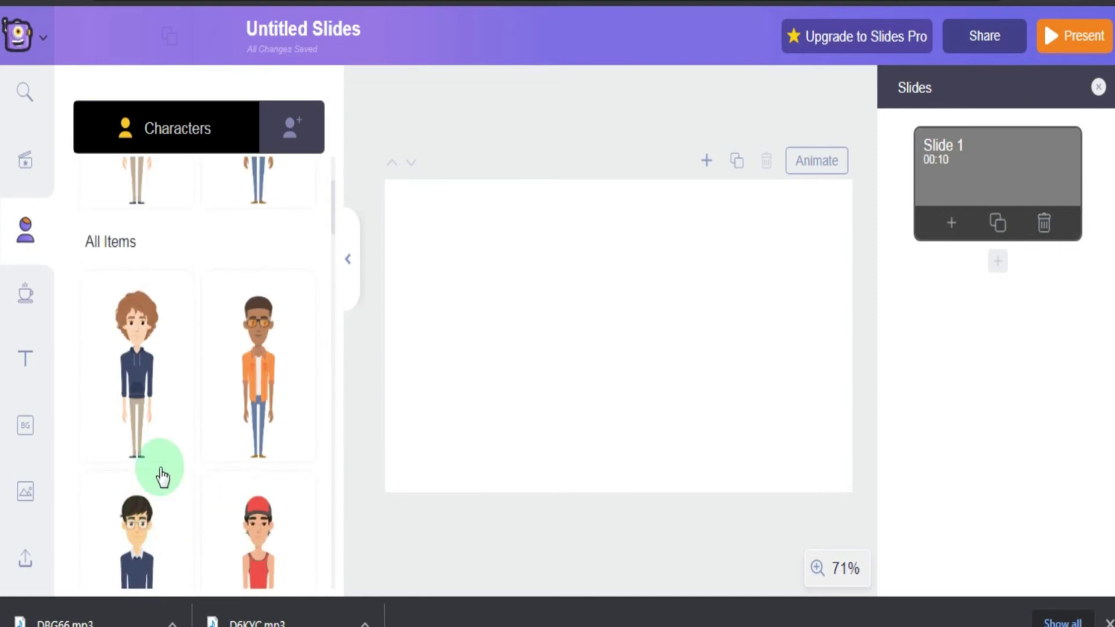
# Look through the property library's categories, from shapes and office items to furniture, festive and healthcare objects.
pyautogui.click(25, 306)
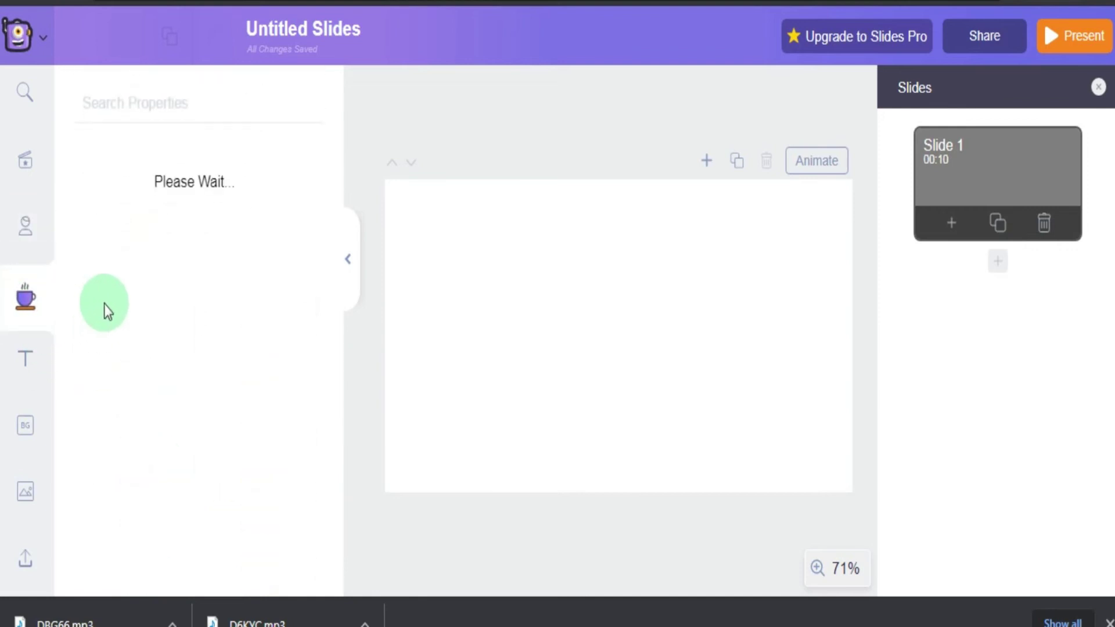
pyautogui.scroll(-6, 219, 456)
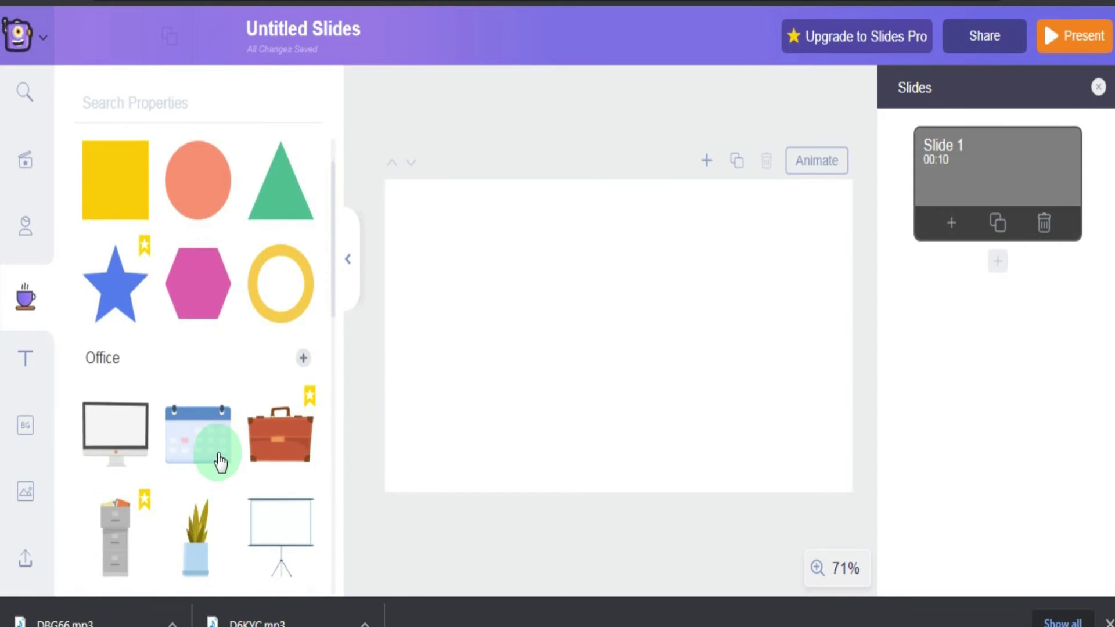
pyautogui.scroll(-7, 221, 467)
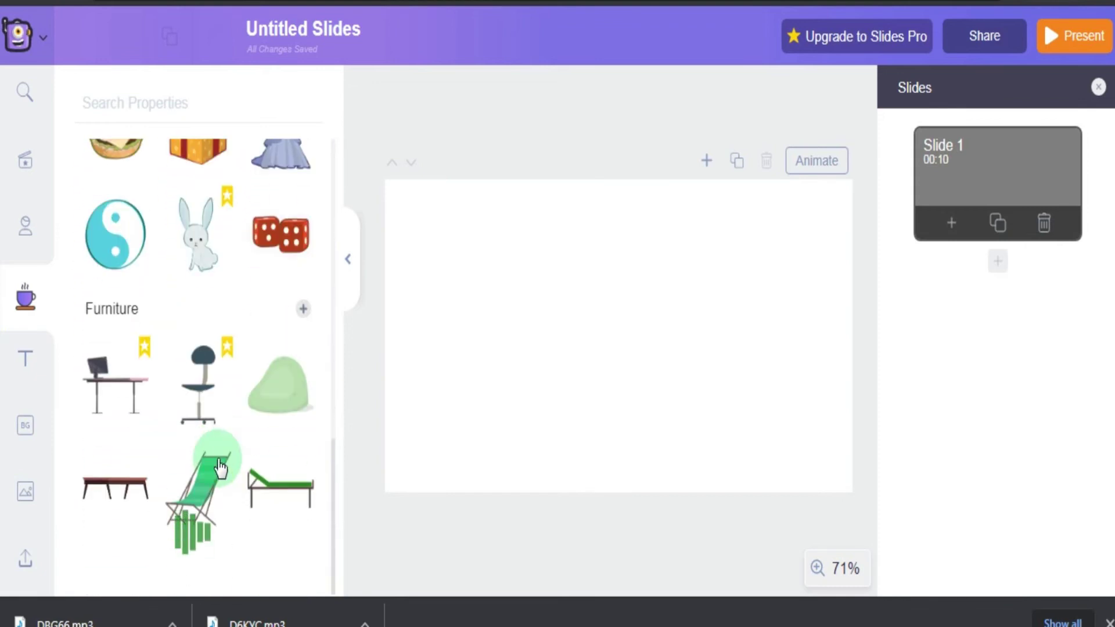
pyautogui.scroll(-12, 220, 464)
pyautogui.scroll(-7, 222, 445)
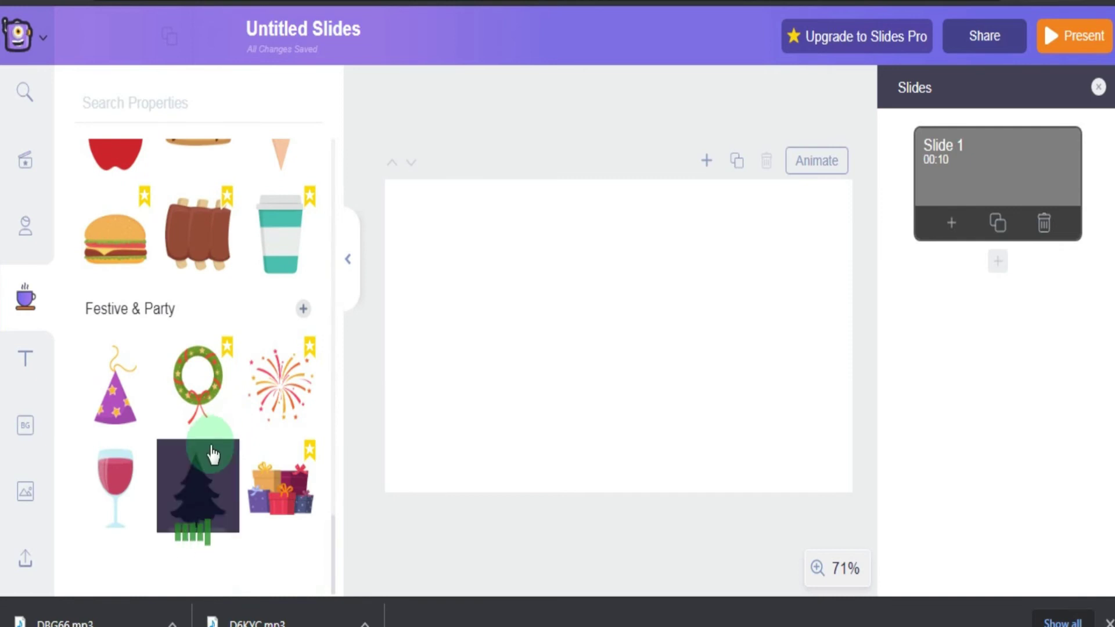
pyautogui.scroll(-7, 241, 471)
pyautogui.scroll(-5, 209, 475)
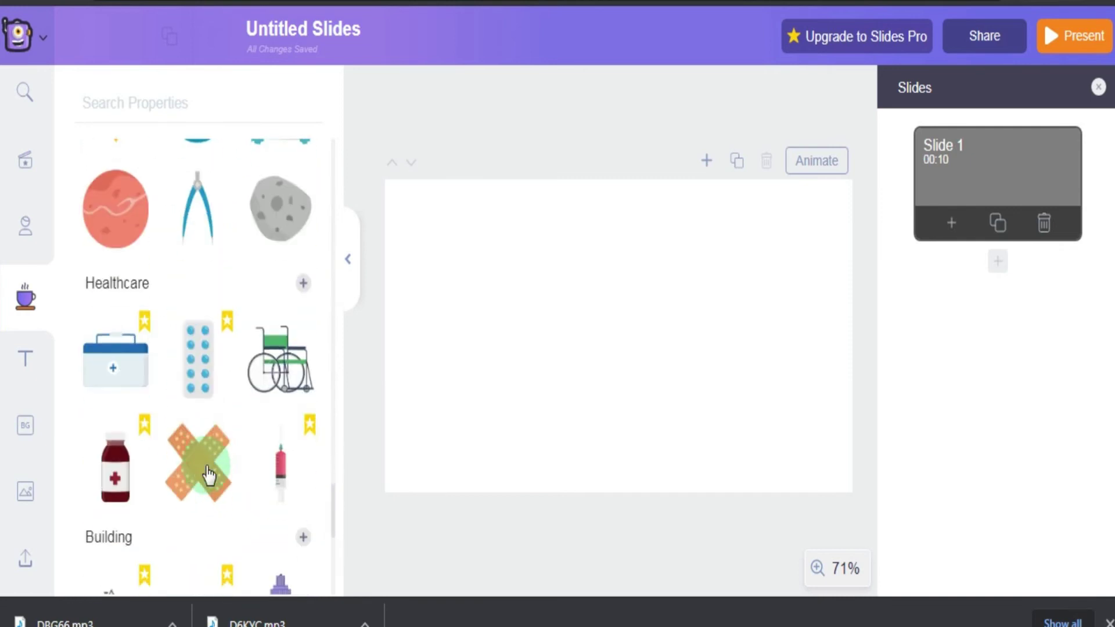
# Examine the available text styles and the background categories for the slides.
pyautogui.click(27, 359)
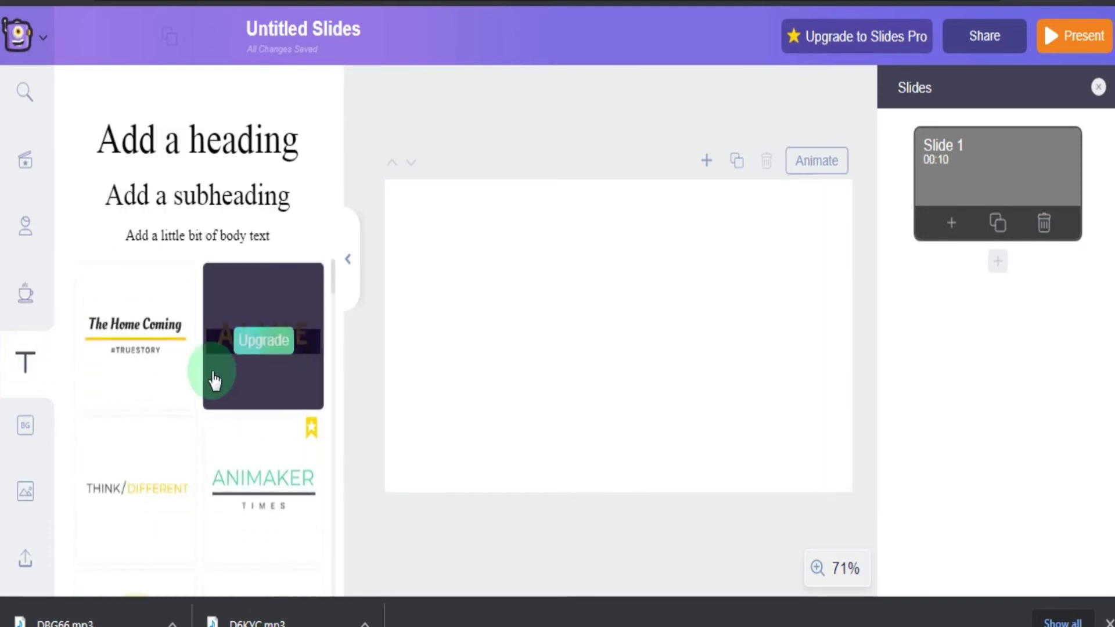
pyautogui.scroll(-10, 185, 459)
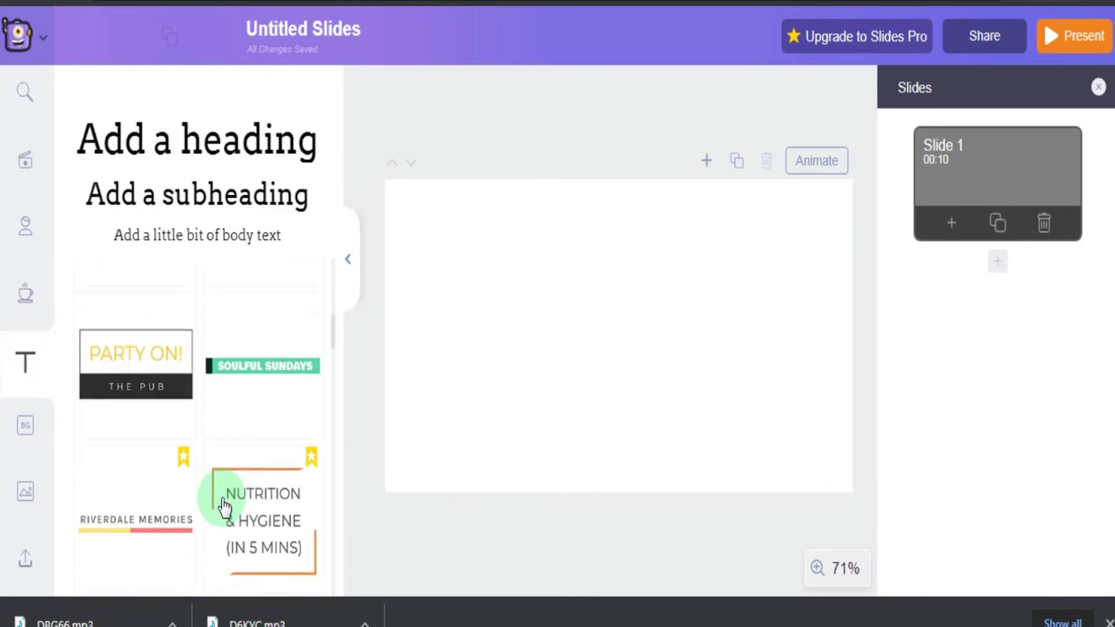
pyautogui.scroll(-3, 182, 481)
pyautogui.click(26, 433)
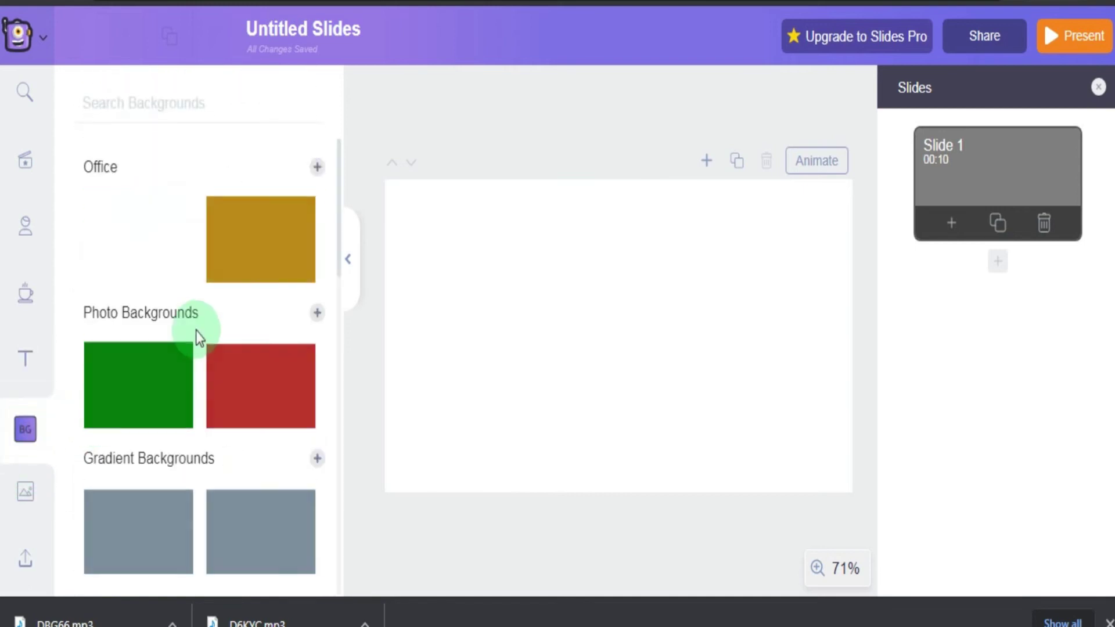
pyautogui.scroll(-10, 200, 331)
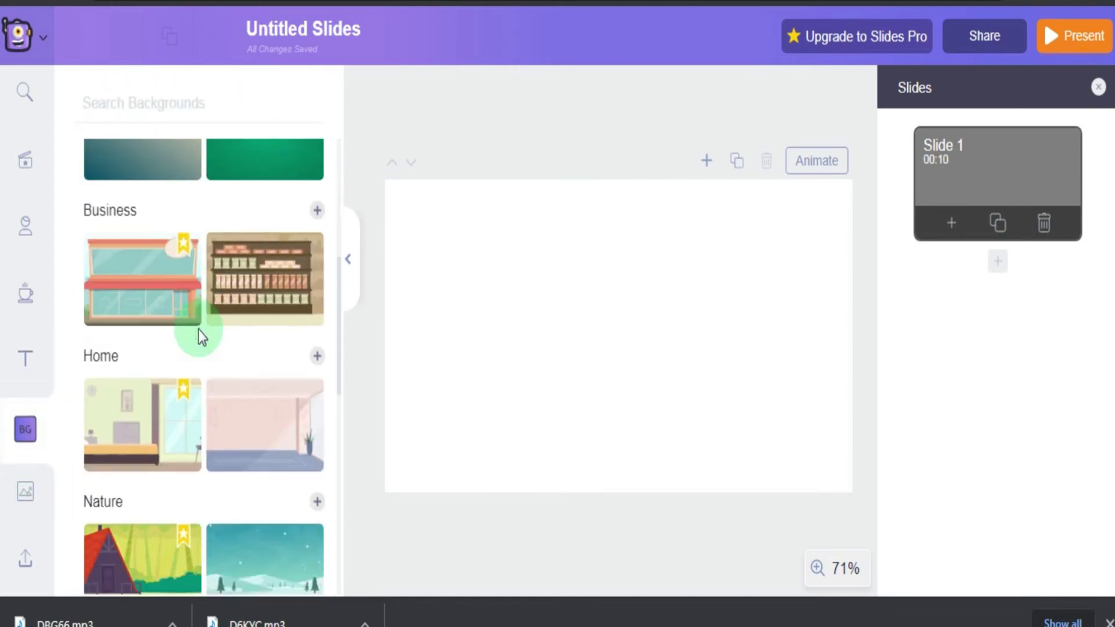
pyautogui.scroll(-5, 199, 330)
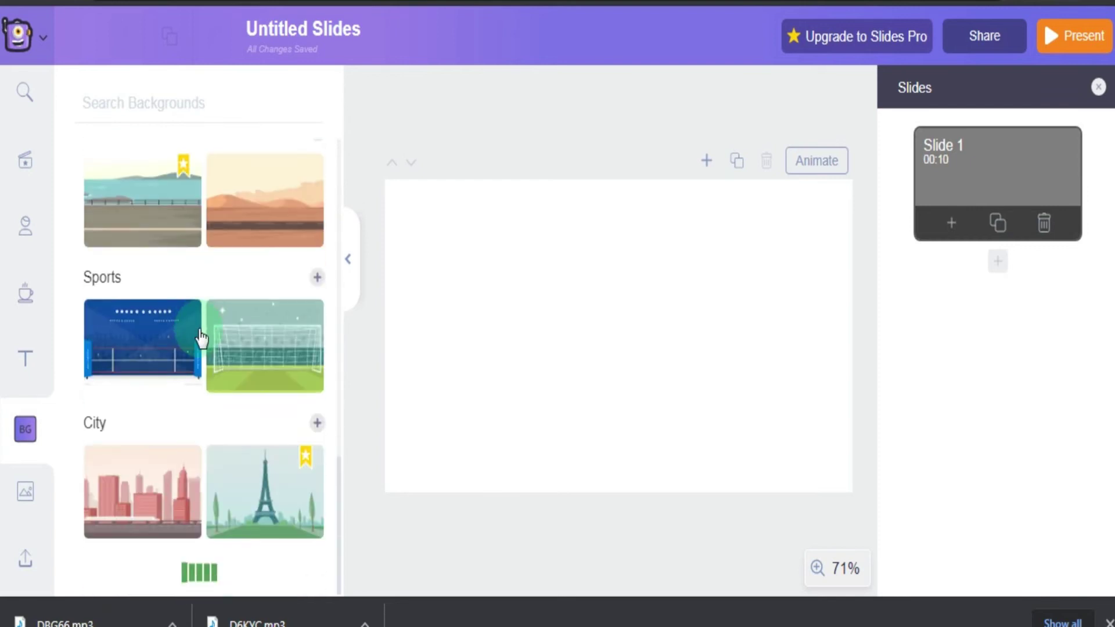
# Look through the stock image collections and the uploaded files.
pyautogui.click(25, 494)
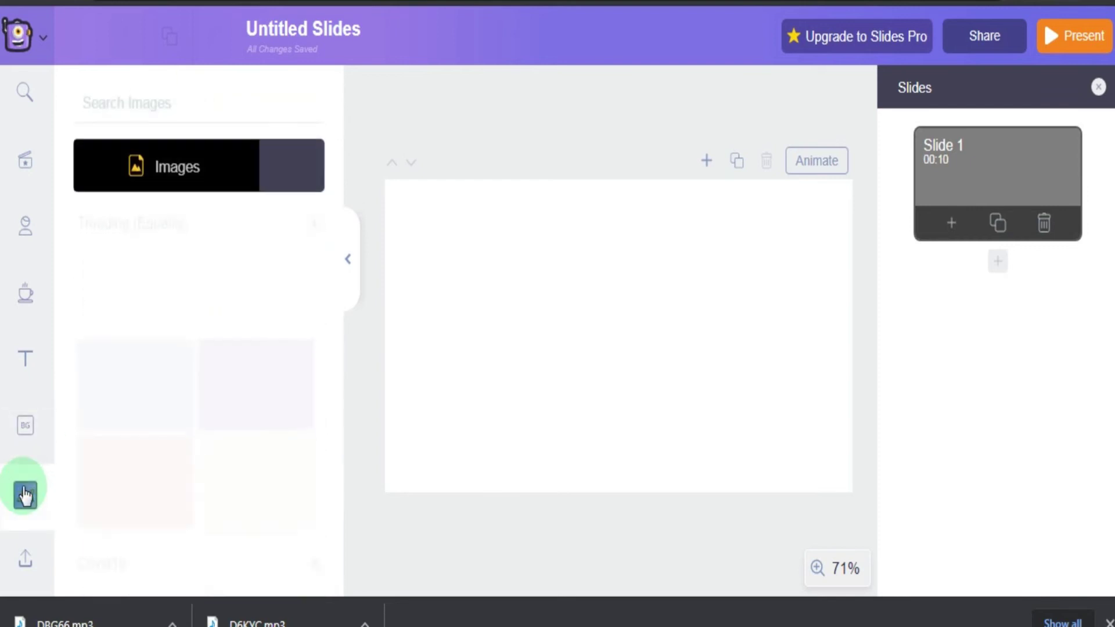
pyautogui.scroll(-10, 173, 372)
pyautogui.scroll(-10, 180, 362)
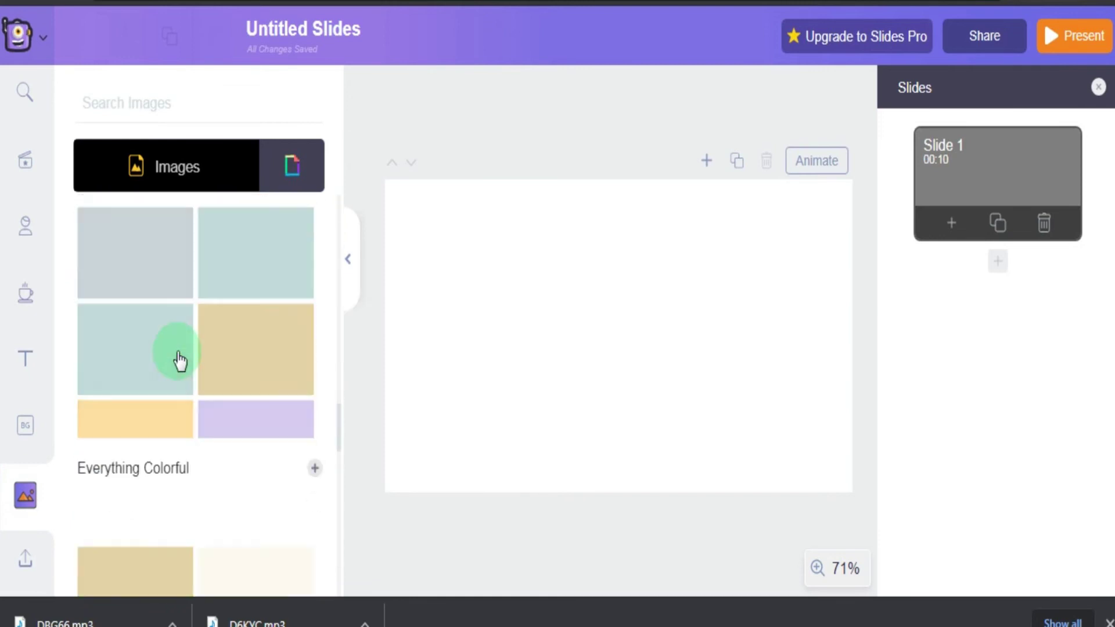
pyautogui.scroll(-10, 180, 361)
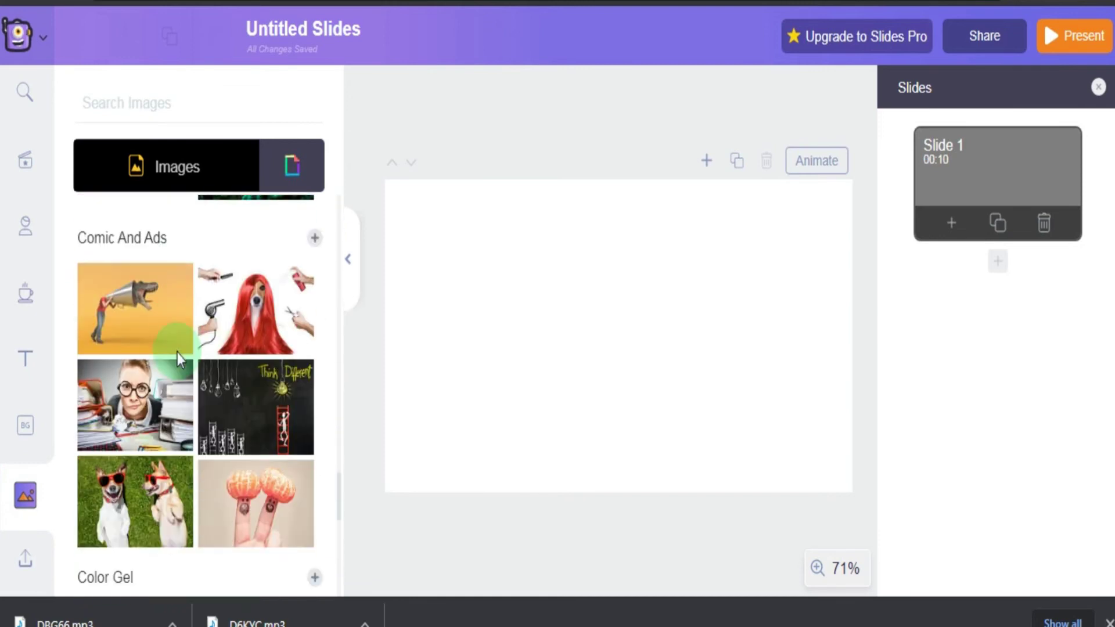
pyautogui.scroll(7, 180, 360)
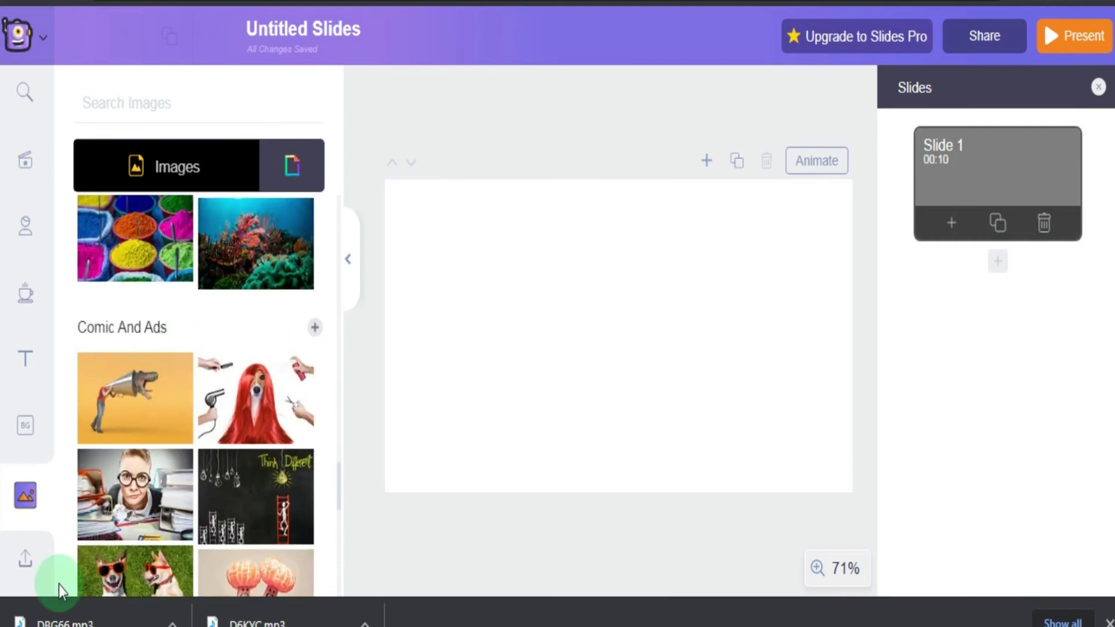
pyautogui.scroll(-4, 64, 580)
pyautogui.click(24, 566)
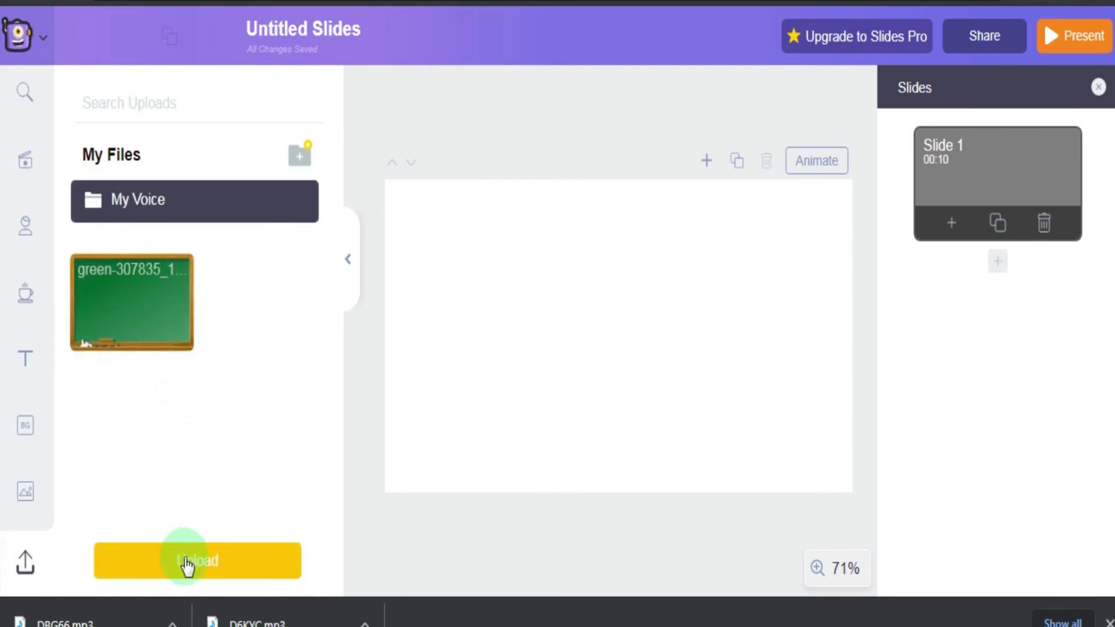
# Add all slides of the Testimonials template to the presentation, overwriting the blank slide.
pyautogui.click(26, 162)
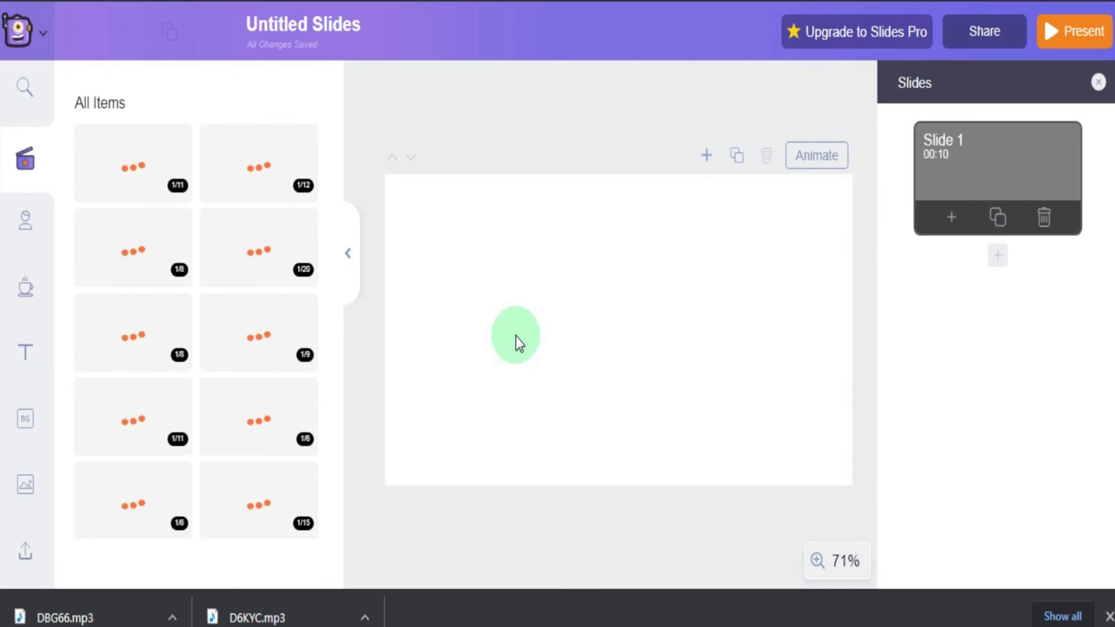
pyautogui.click(136, 168)
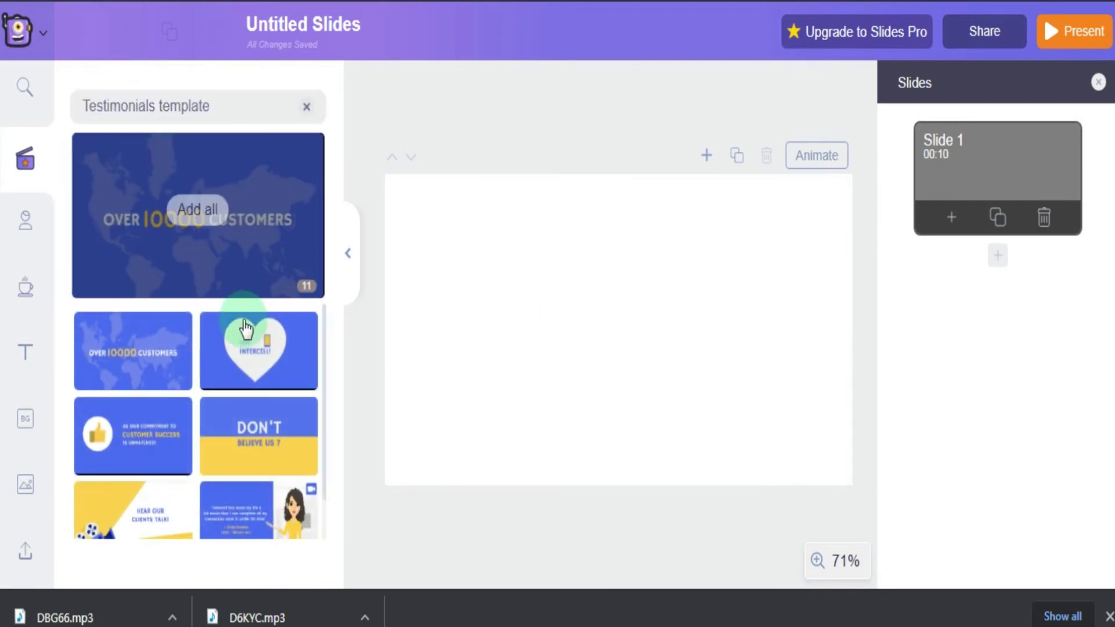
pyautogui.click(198, 215)
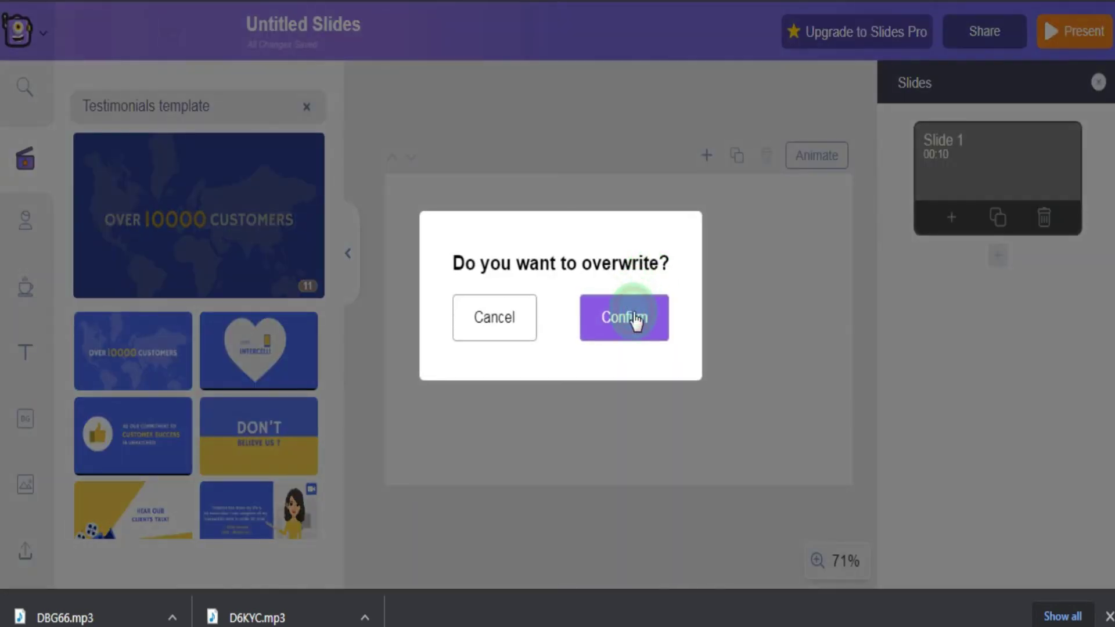
pyautogui.click(636, 319)
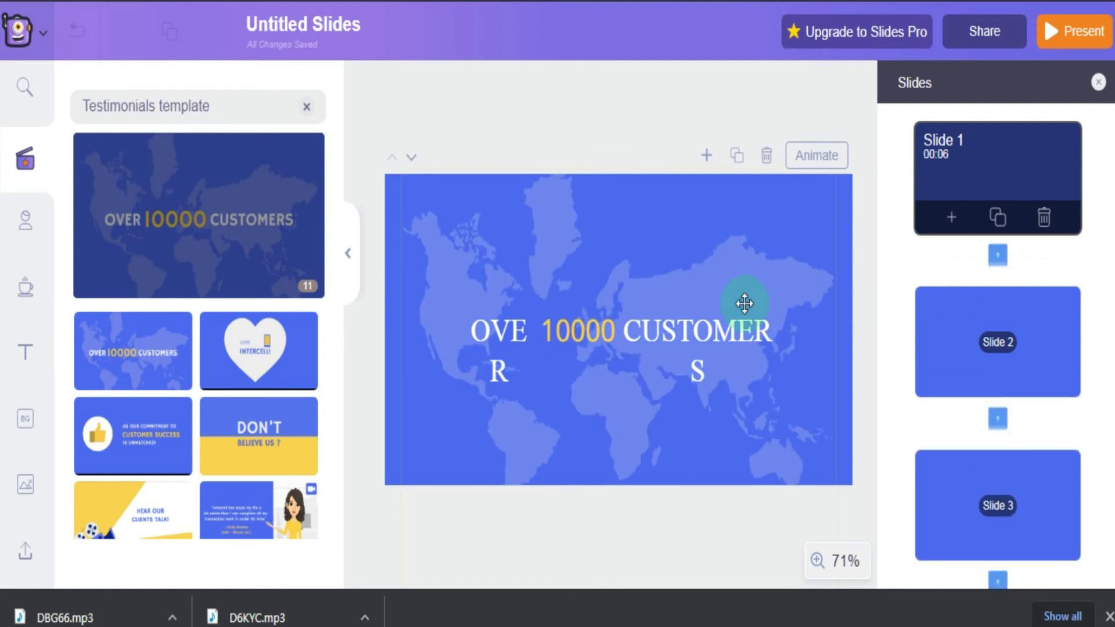
# Look through the added template slides from Slide 2 to Slide 6, including the woman character, and return to Slide 1.
pyautogui.click(1013, 319)
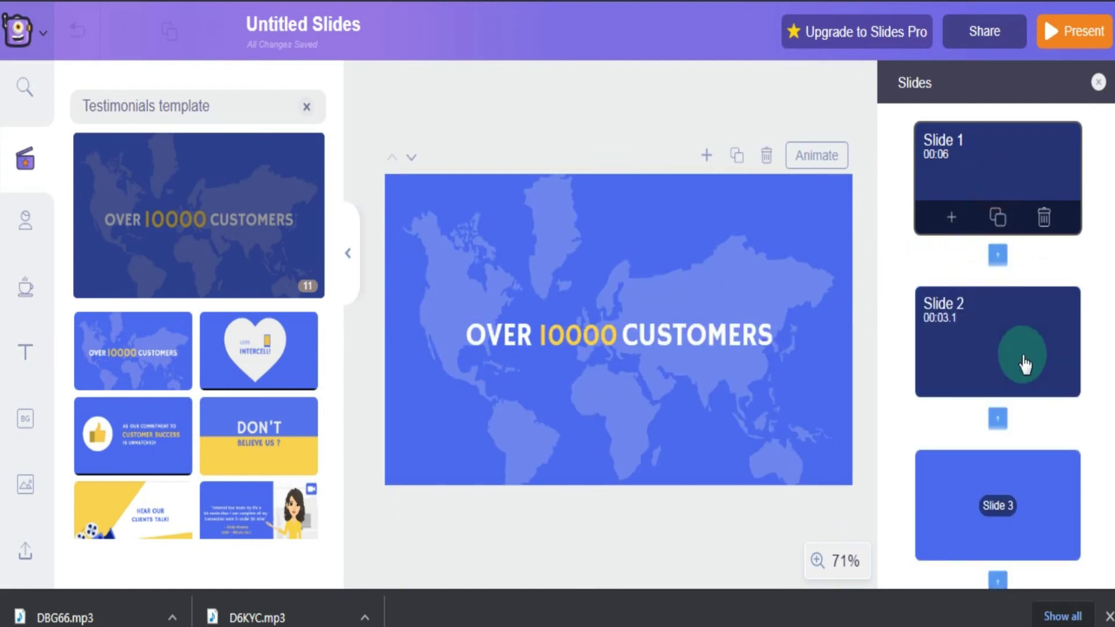
pyautogui.click(1023, 508)
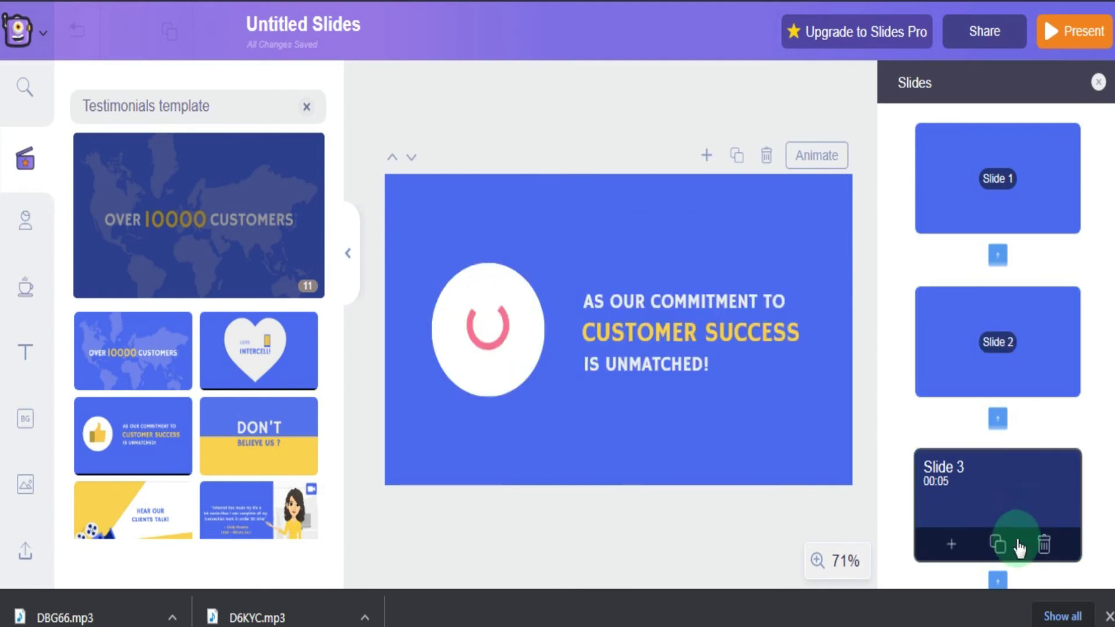
pyautogui.scroll(-5, 1015, 509)
pyautogui.click(1010, 284)
pyautogui.click(1015, 464)
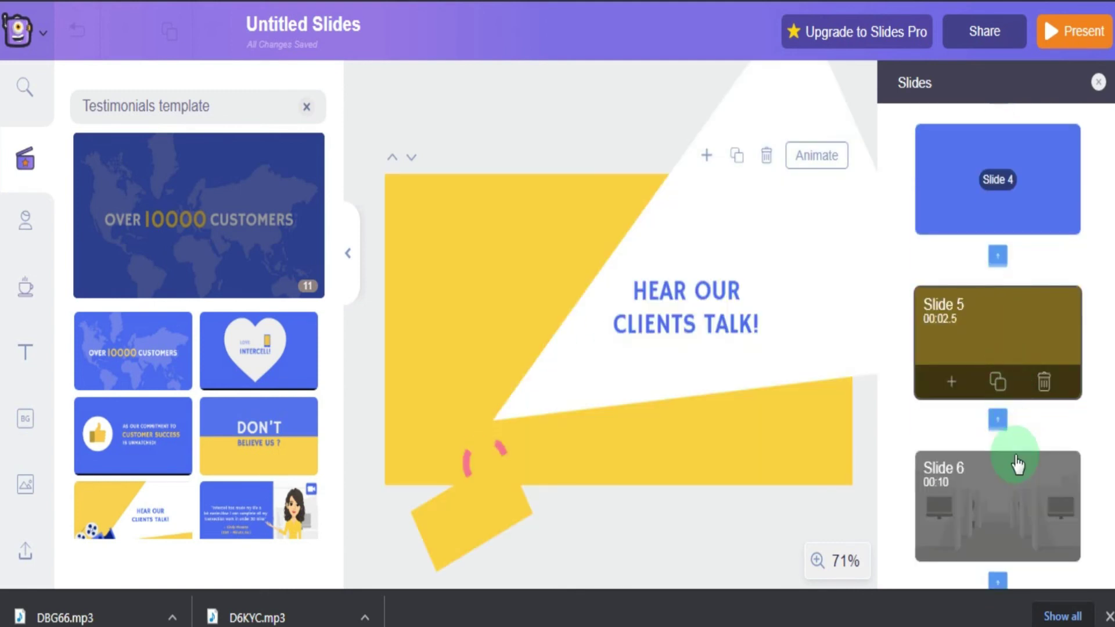
pyautogui.click(775, 317)
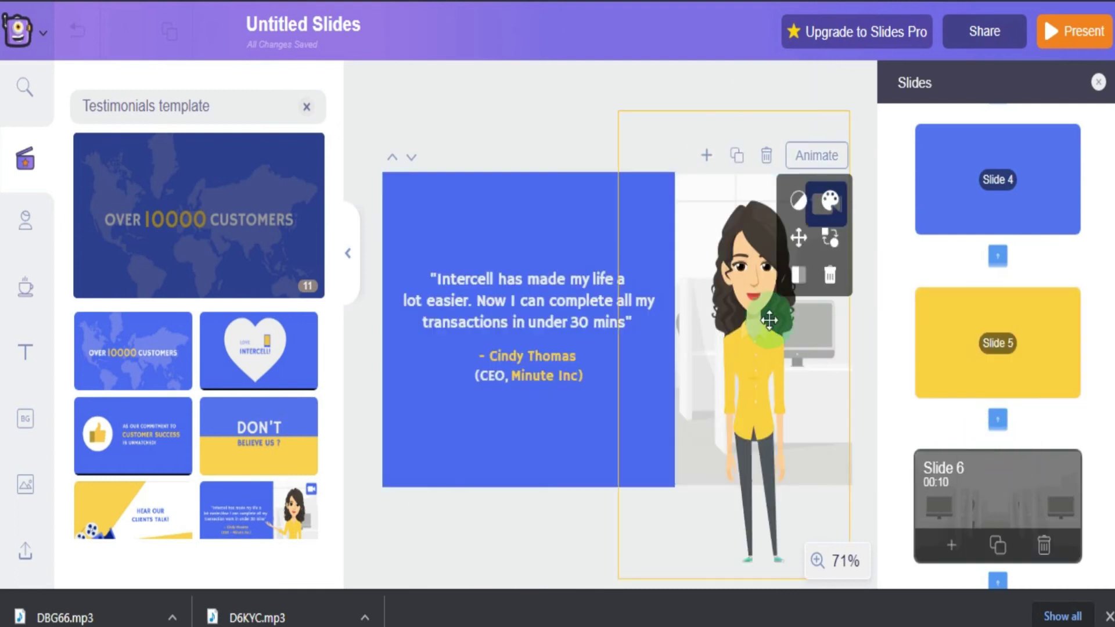
pyautogui.scroll(5, 1016, 203)
pyautogui.click(1016, 203)
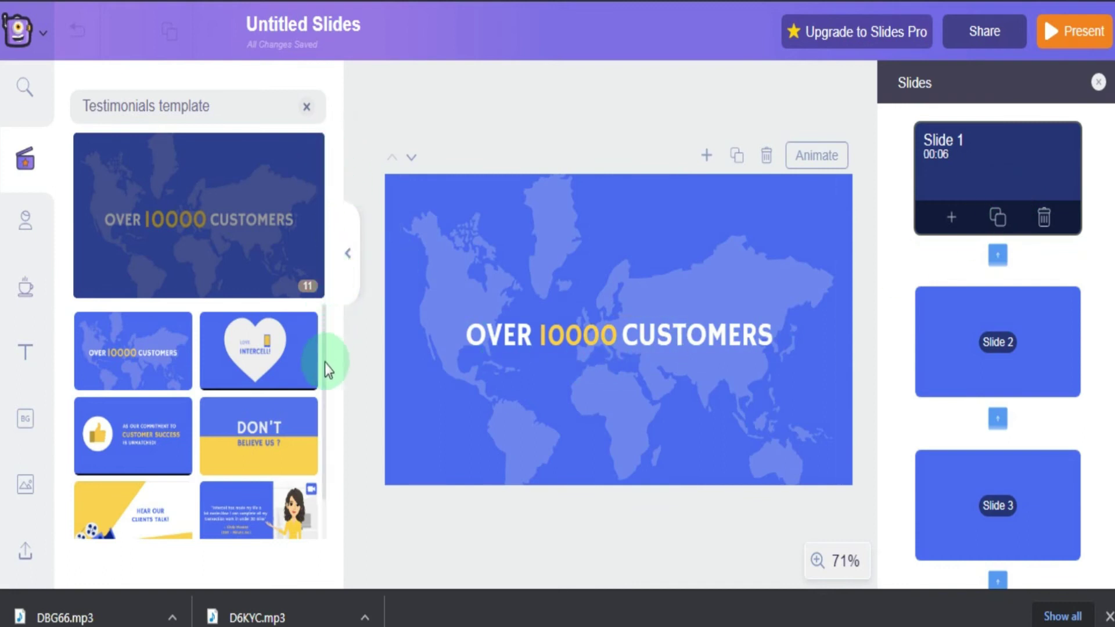
pyautogui.scroll(-3, 325, 363)
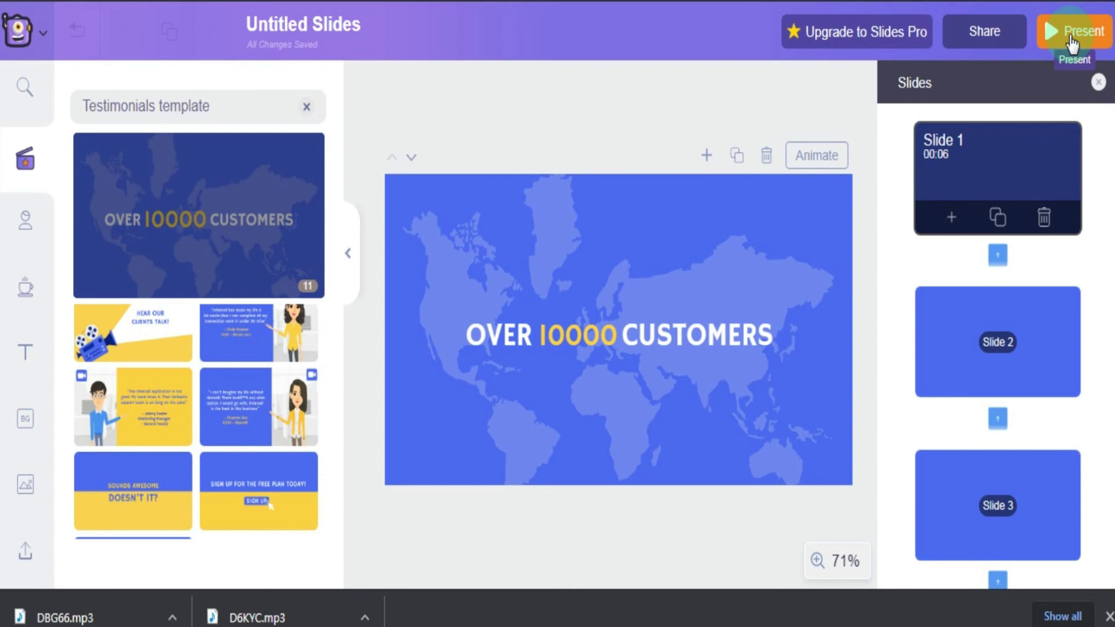
# Recolor the world map on Slide 1 to orange from the color palette.
pyautogui.click(695, 280)
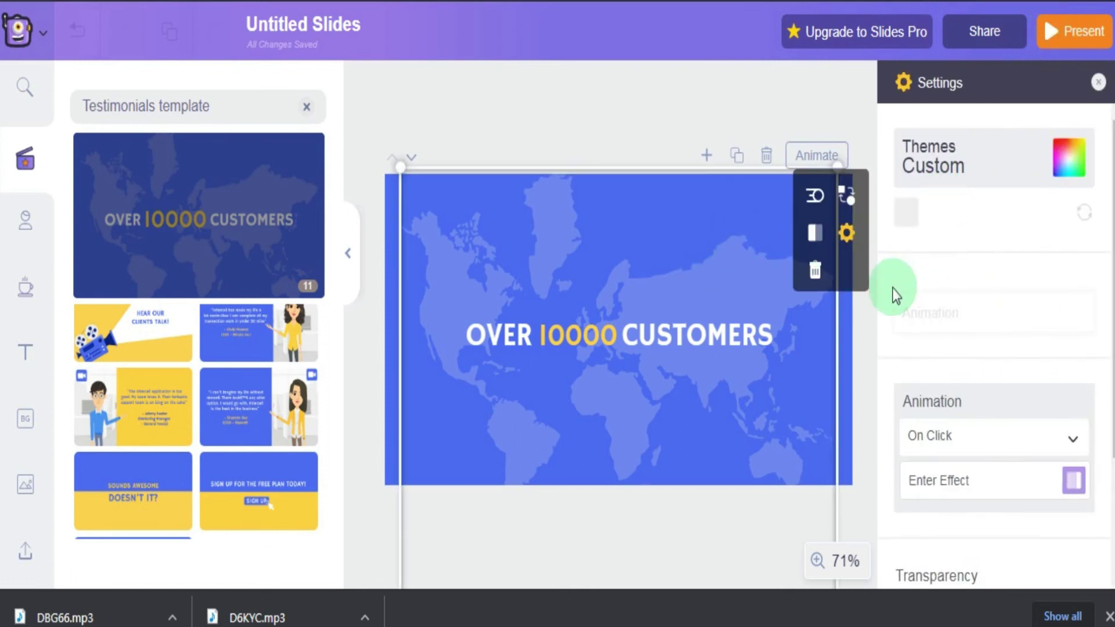
pyautogui.click(909, 220)
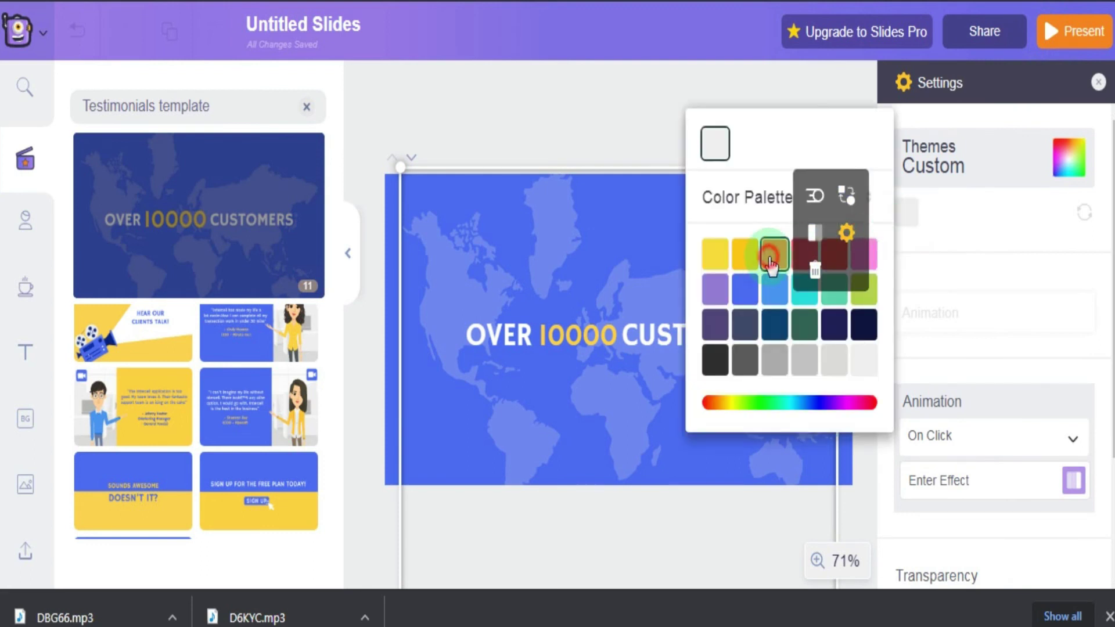
pyautogui.click(773, 255)
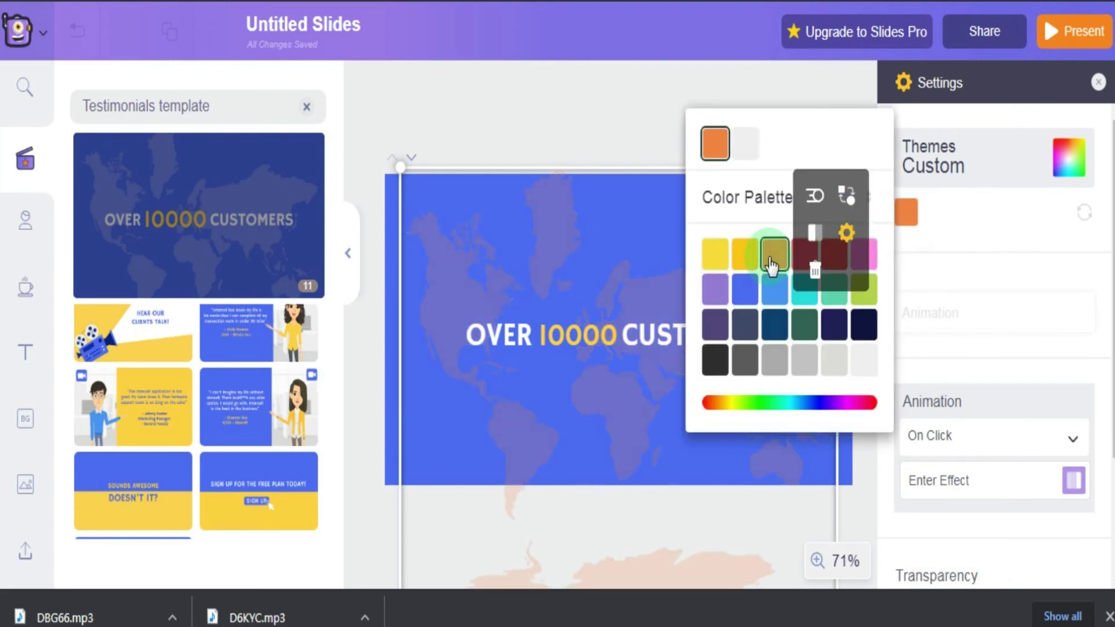
pyautogui.click(1009, 246)
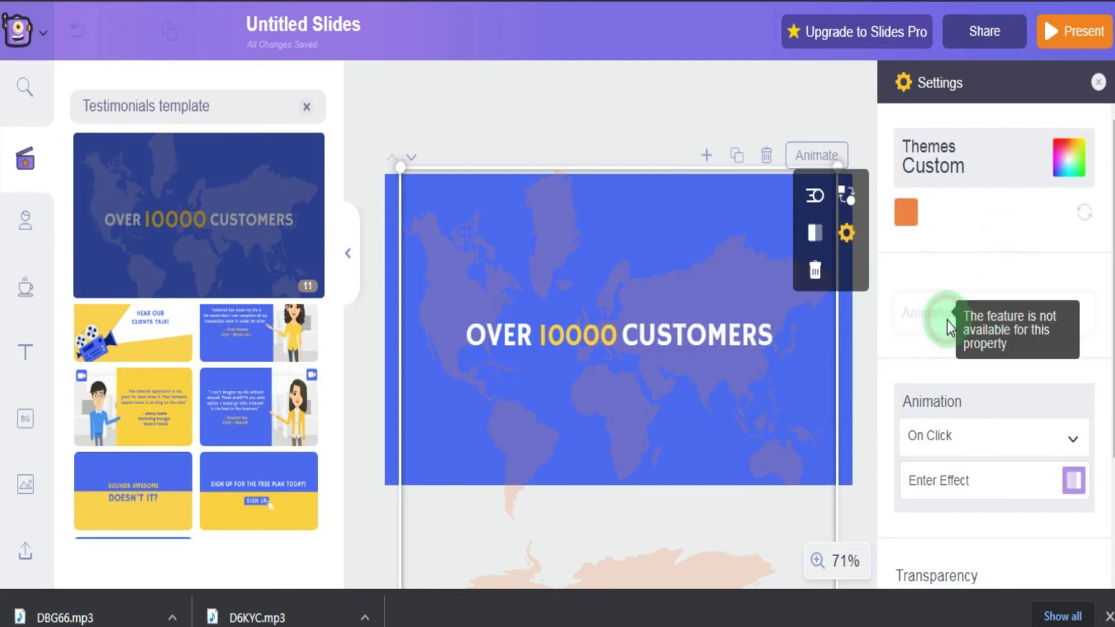
# Examine the world map's animation, transparency and arrangement settings.
pyautogui.scroll(-3, 1010, 465)
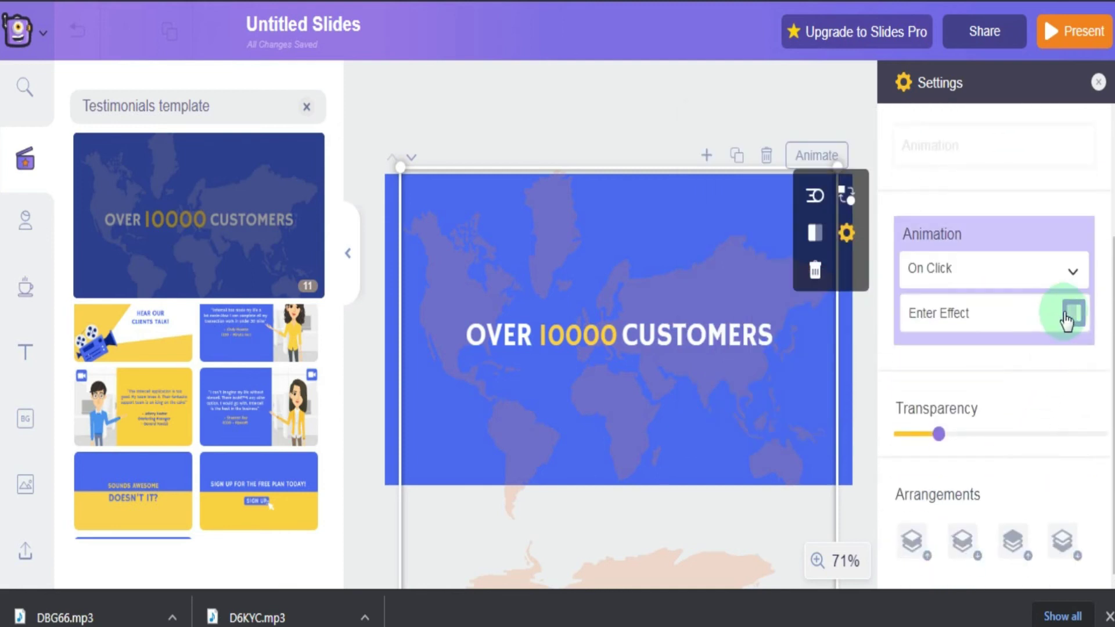
pyautogui.click(957, 434)
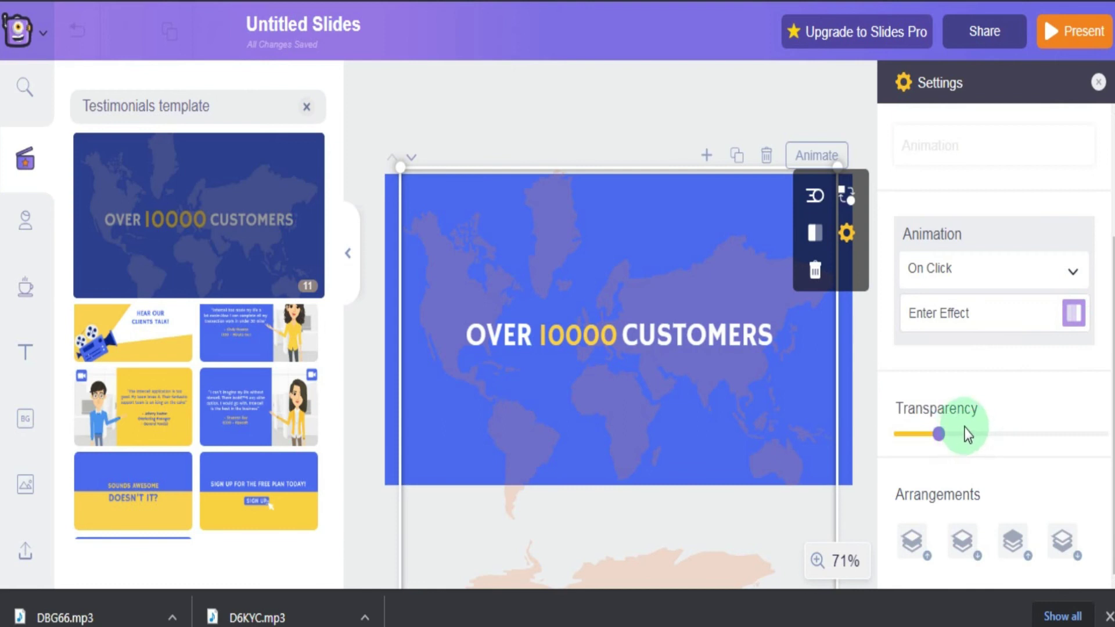
pyautogui.click(915, 543)
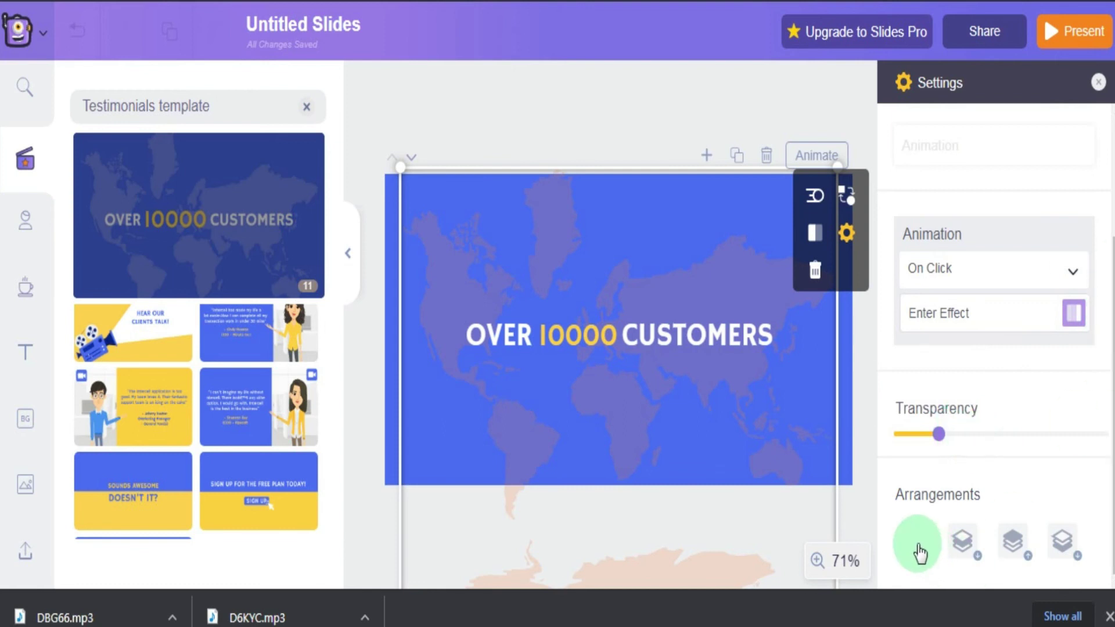